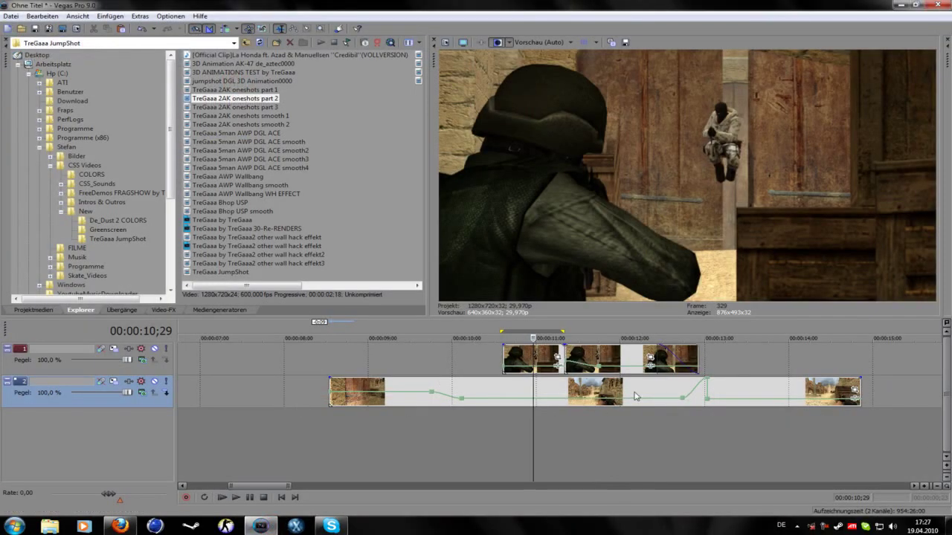
Step: Park the playhead at 00:00:10;27 with the player mid-air, and bring up the track header menu
left_click(334, 417)
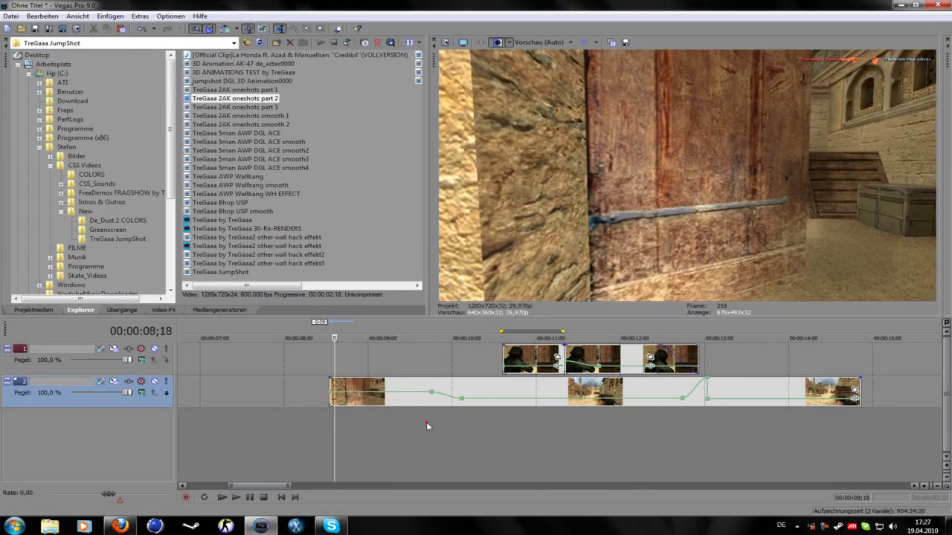
left_click(518, 439)
left_click(421, 432)
left_click(529, 434)
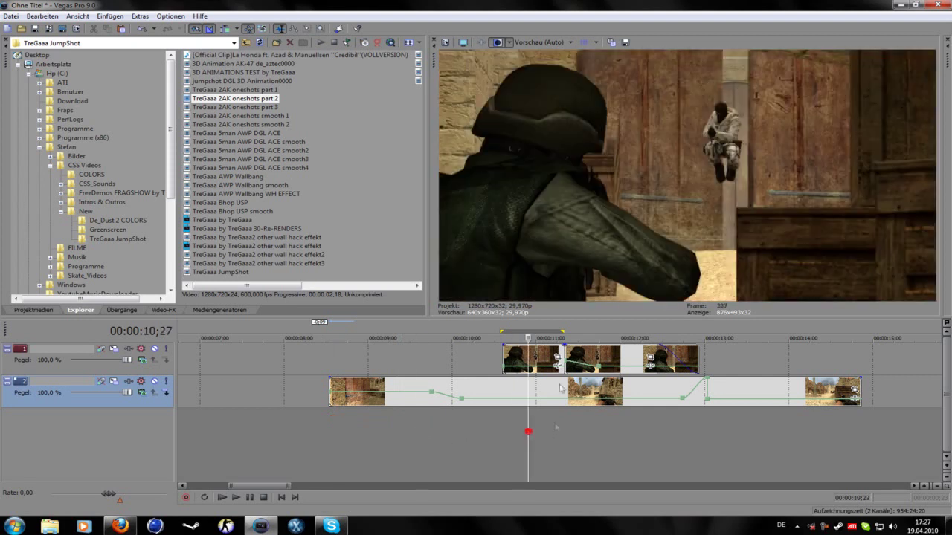
right_click(782, 352)
Step: Insert two empty video tracks, enlarge the timeline, and open Pan/Crop for 'oneshots part 3'
left_click(801, 366)
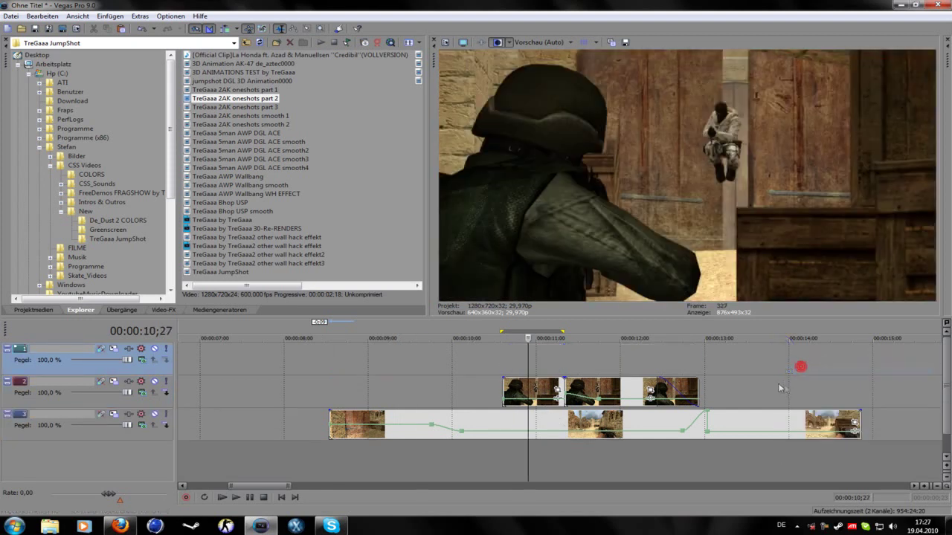
right_click(767, 395)
left_click(790, 416)
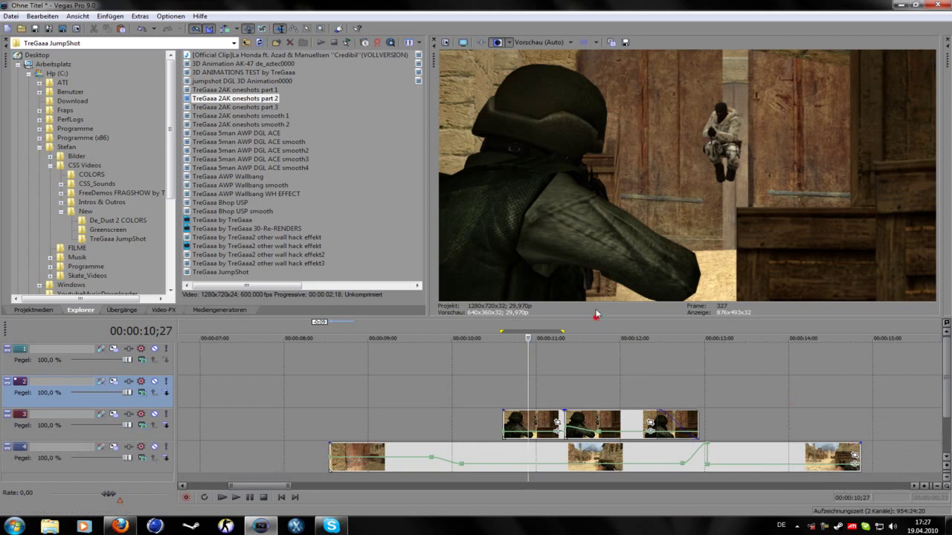
left_click_drag(597, 320, 588, 267)
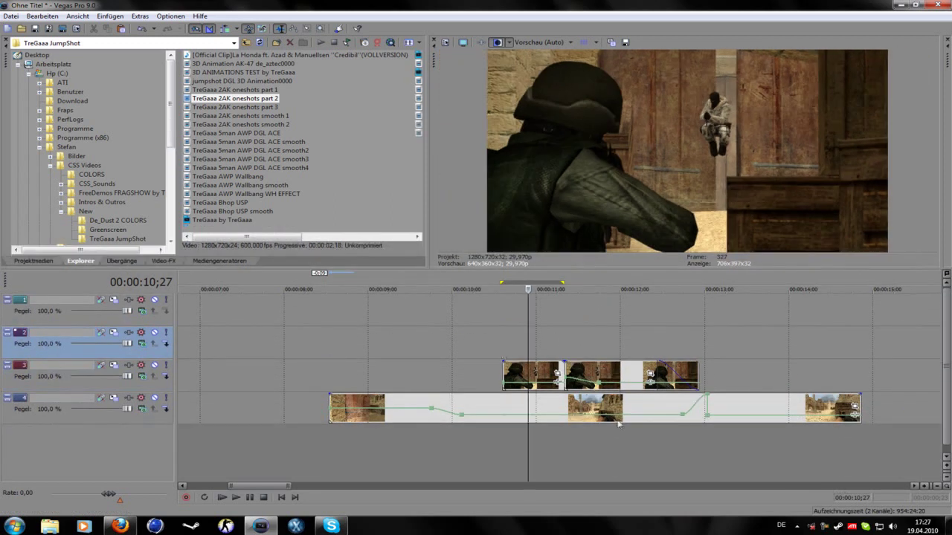
left_click(559, 376)
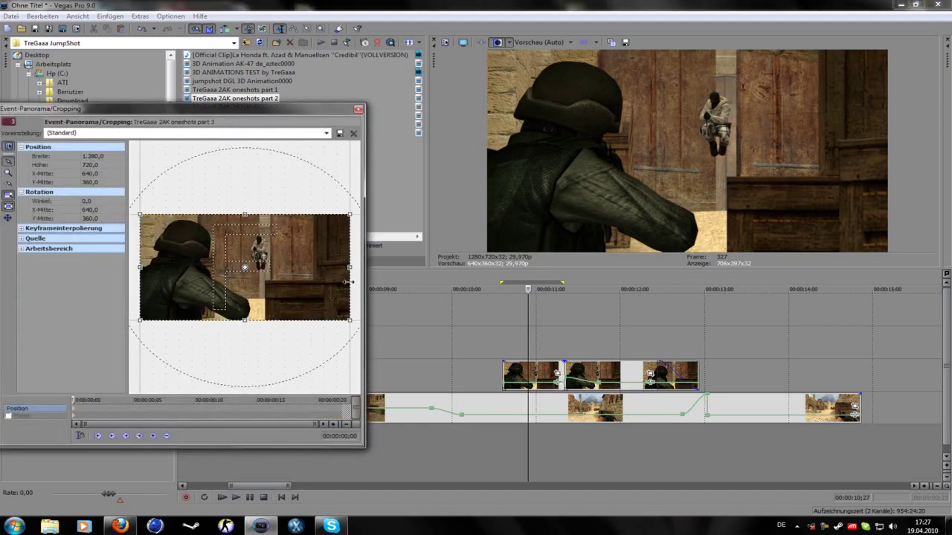
Step: Enlarge the Pan/Crop window, enable Mask and choose the Anchor Creation tool
left_click_drag(364, 447, 608, 473)
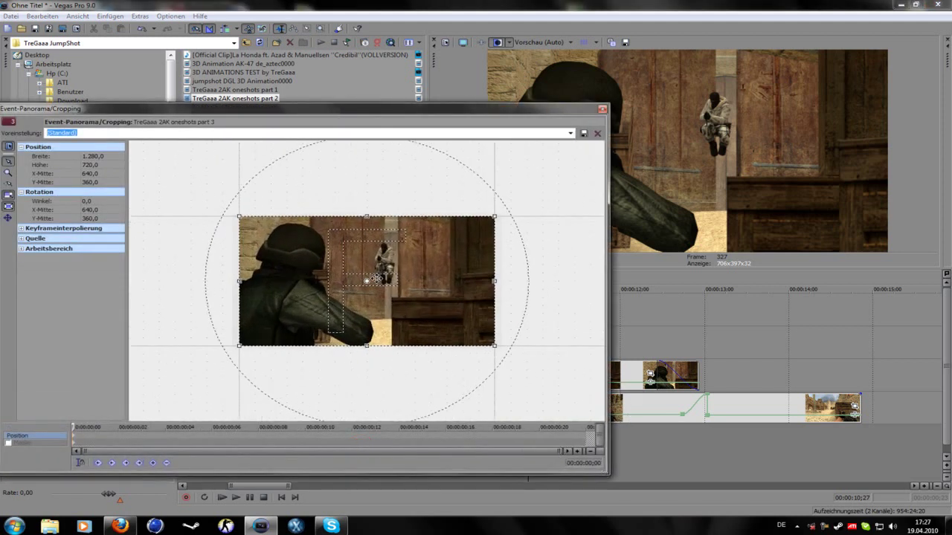
left_click(10, 444)
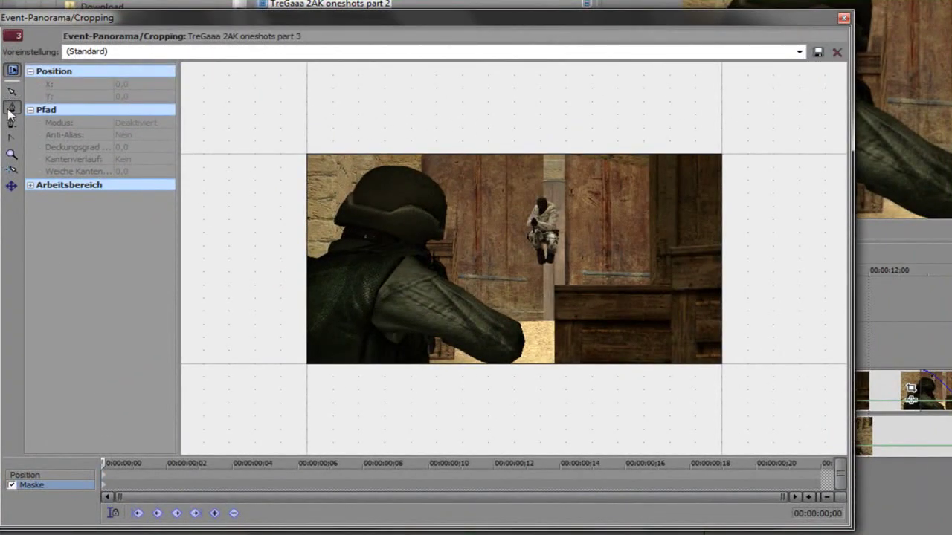
left_click(10, 108)
Step: Trace a closed mask around the wooden crate and right-hand wall section
left_click(555, 289)
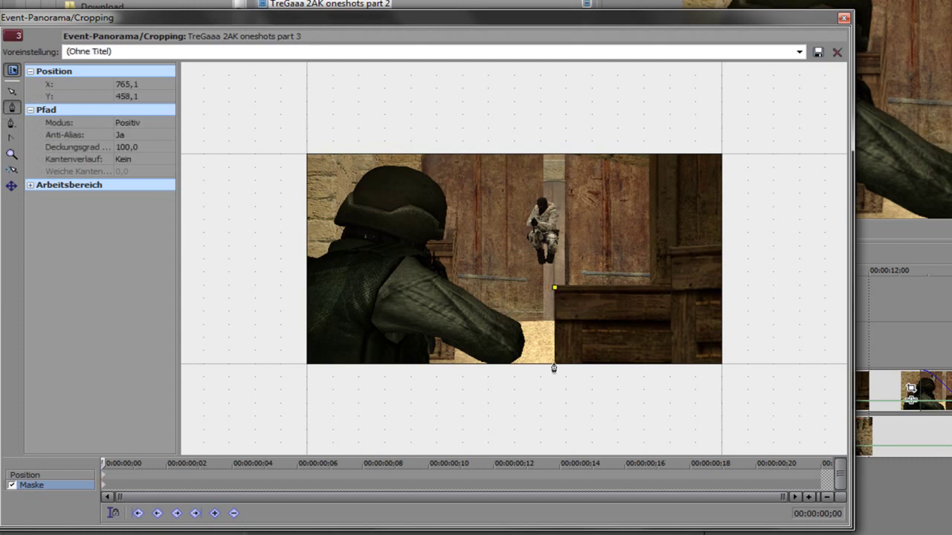
left_click(554, 365)
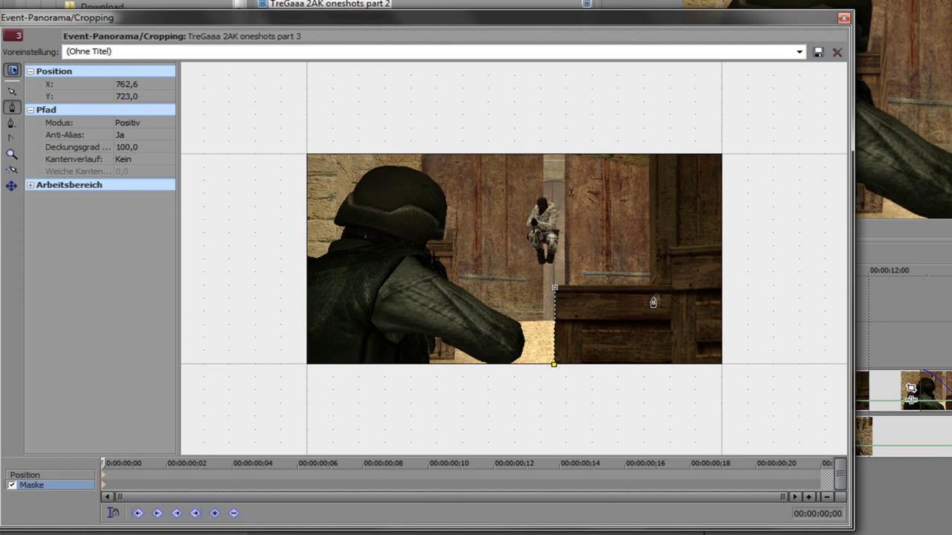
left_click(727, 366)
left_click(734, 147)
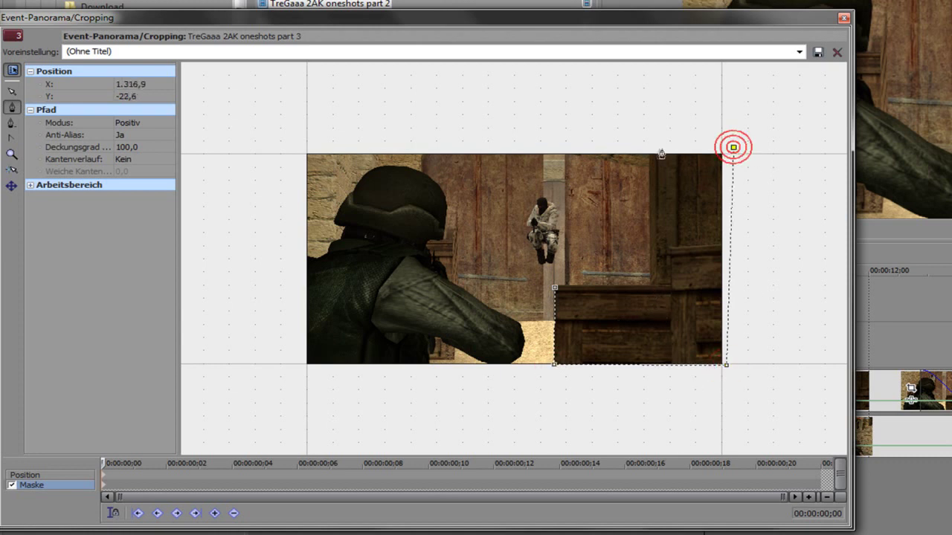
left_click(648, 148)
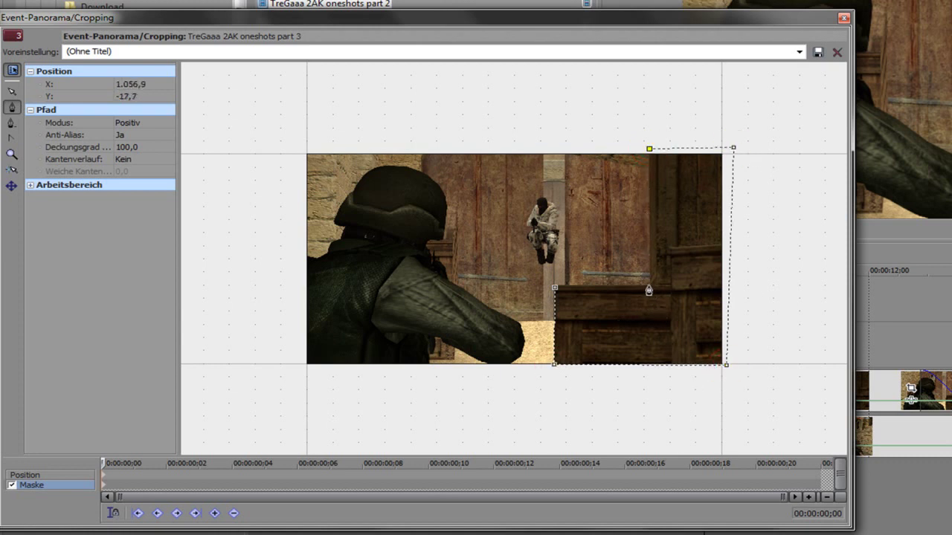
left_click(650, 286)
left_click(554, 288)
left_click(555, 288)
Step: With Normal Edit, zoom in and nudge the crate corner mask point onto the crate edge
left_click(12, 89)
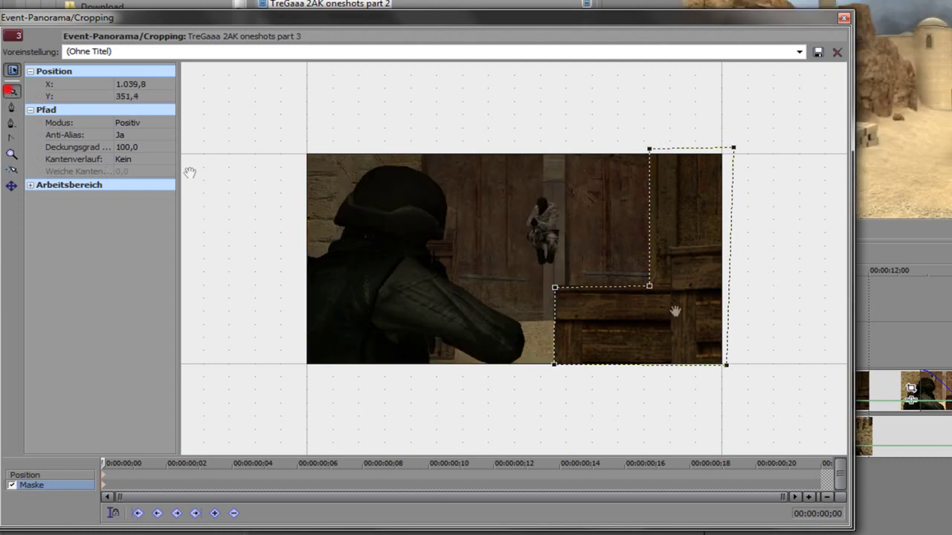
scroll(674, 312, "up", 3)
scroll(565, 282, "up", 3)
scroll(674, 366, "up", 2)
left_click_drag(700, 389, 543, 349)
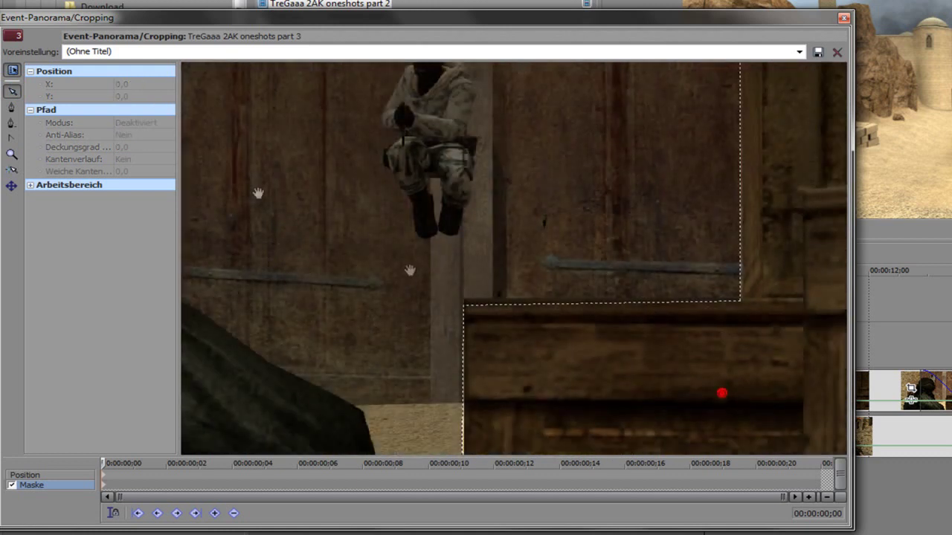
left_click(461, 308)
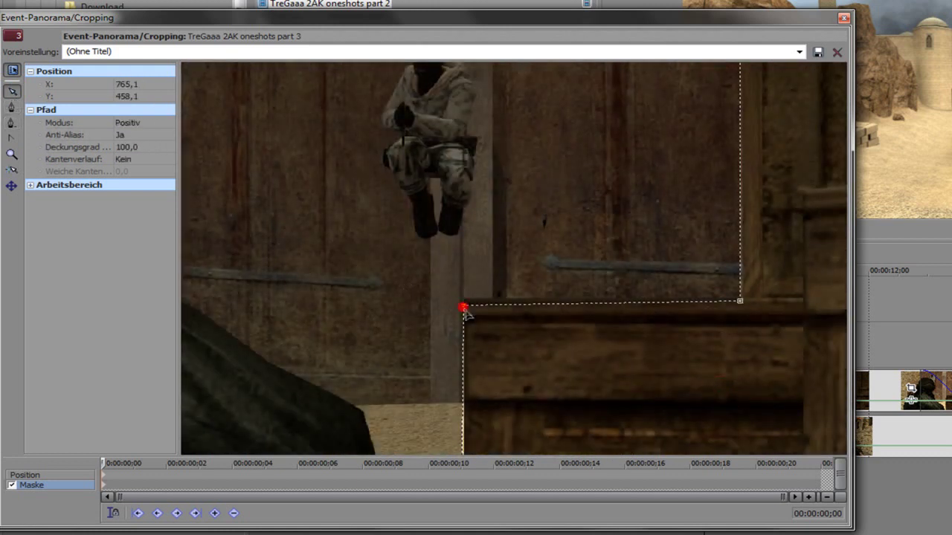
left_click_drag(462, 308, 461, 302)
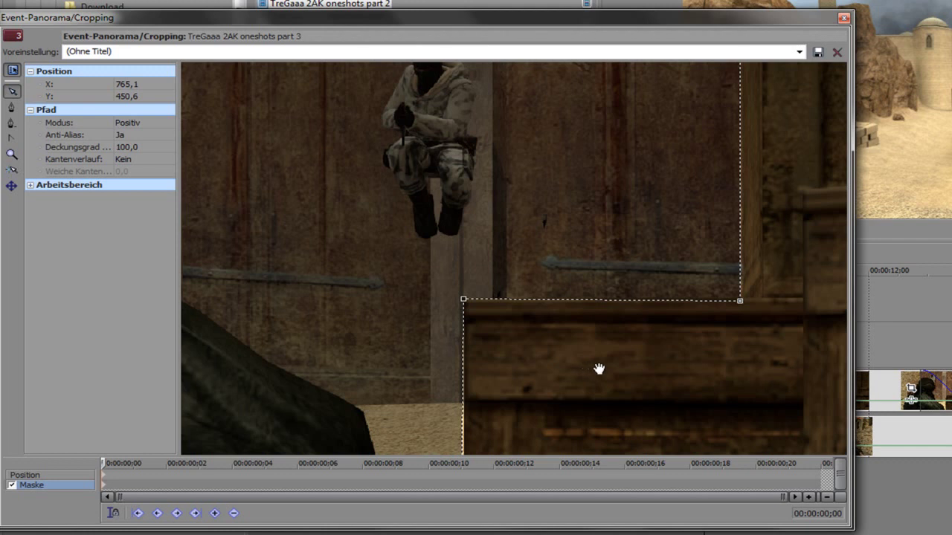
Step: Align the bottom-left mask point with the crate edge, then zoom out and close Pan/Crop
left_click_drag(597, 384, 593, 127)
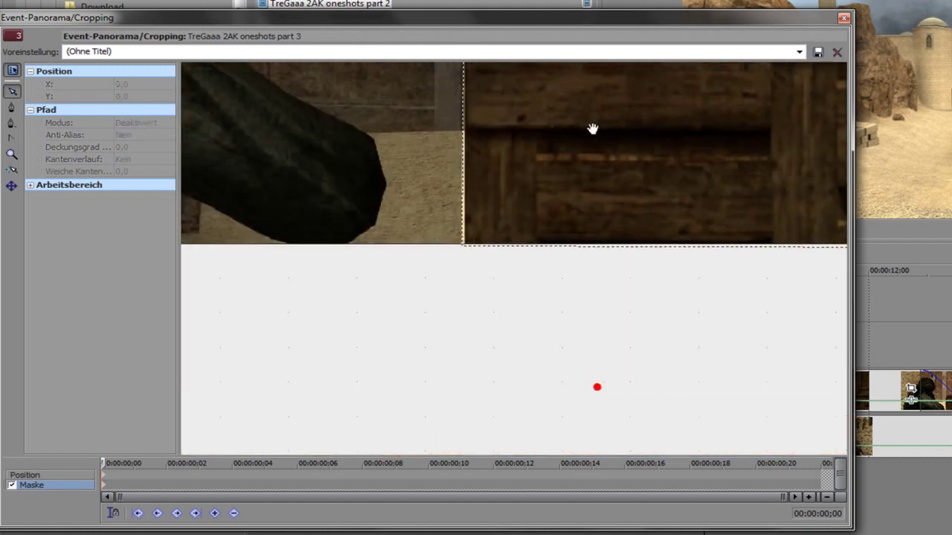
left_click(462, 247)
left_click_drag(462, 247, 464, 247)
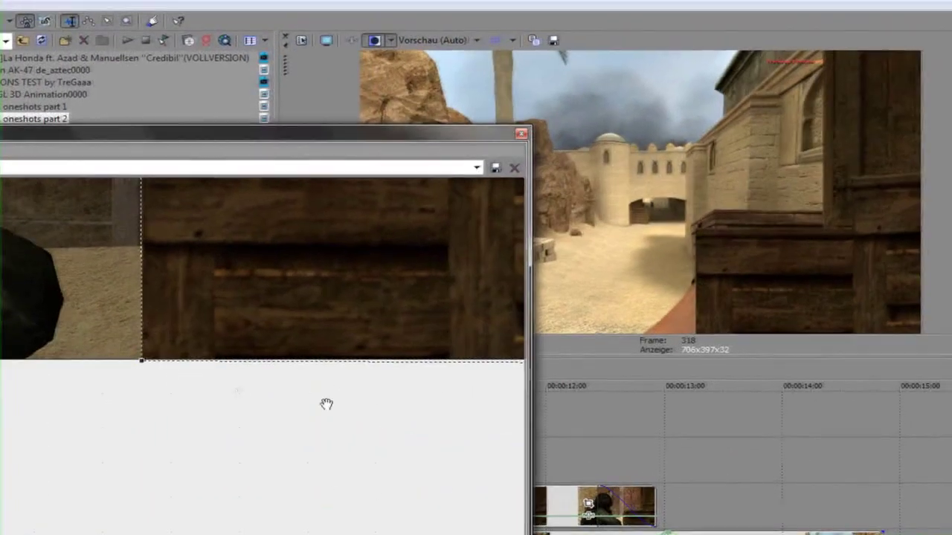
scroll(295, 319, "down", 2)
scroll(272, 312, "down", 2)
scroll(273, 313, "down", 2)
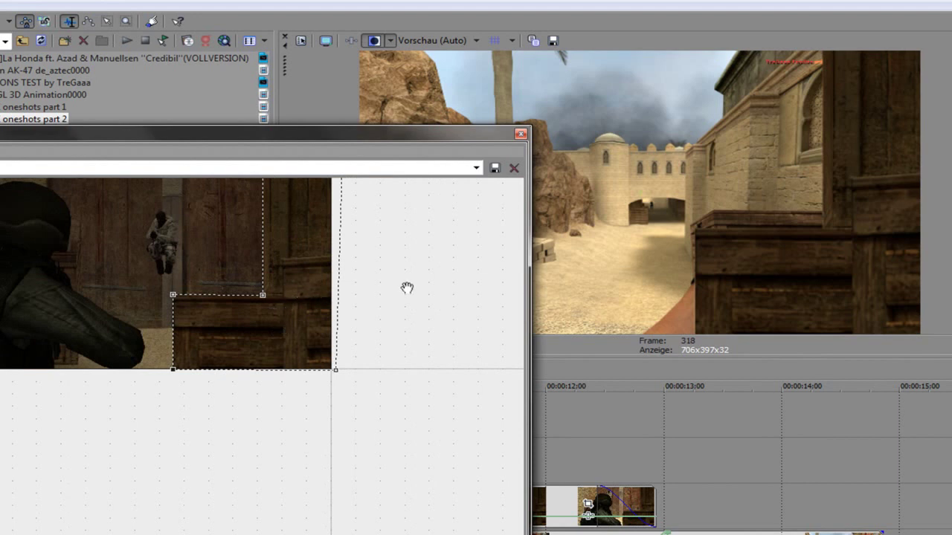
mouse_move(407, 288)
left_mouse_down()
mouse_move(424, 383)
mouse_move(475, 391)
left_mouse_up()
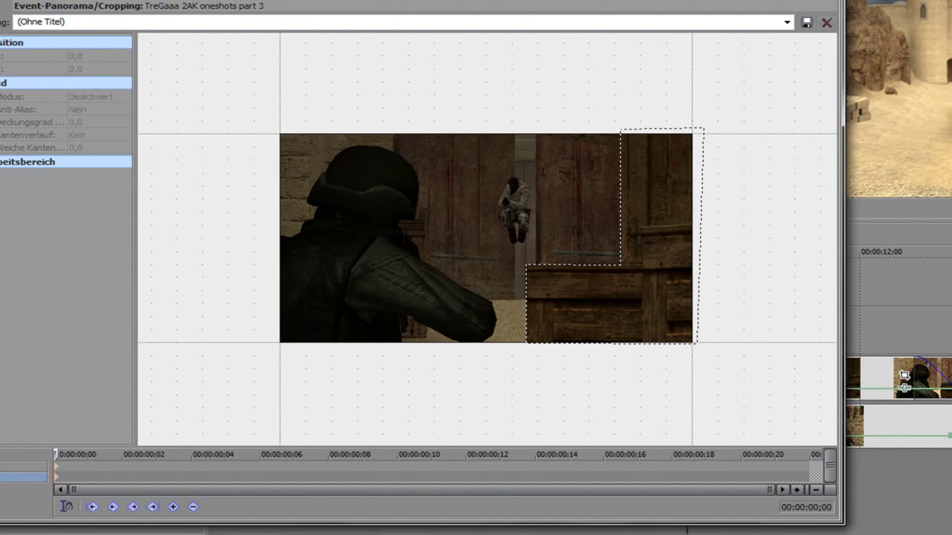
left_click(831, 5)
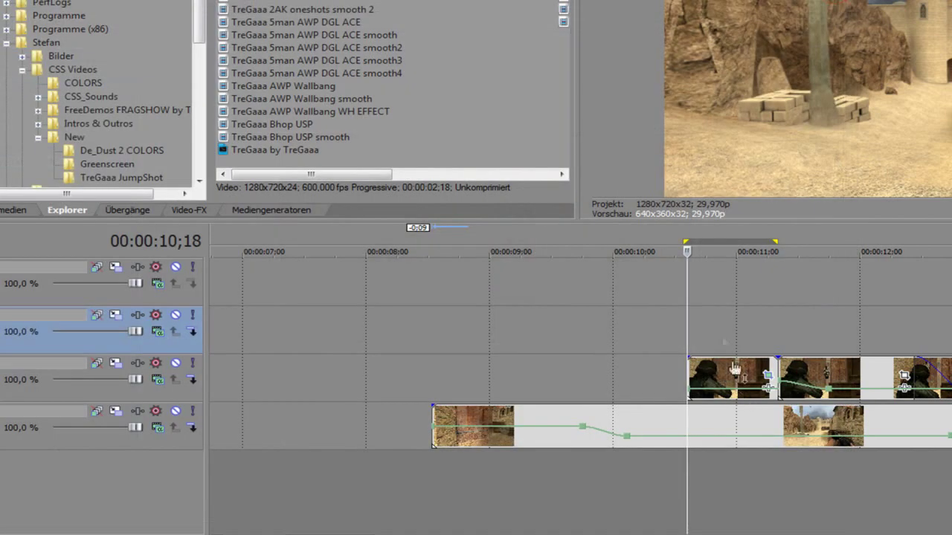
Step: Reopen the soldier clip's Pan/Crop in Position mode with the cursor at the clip start
left_click(601, 363)
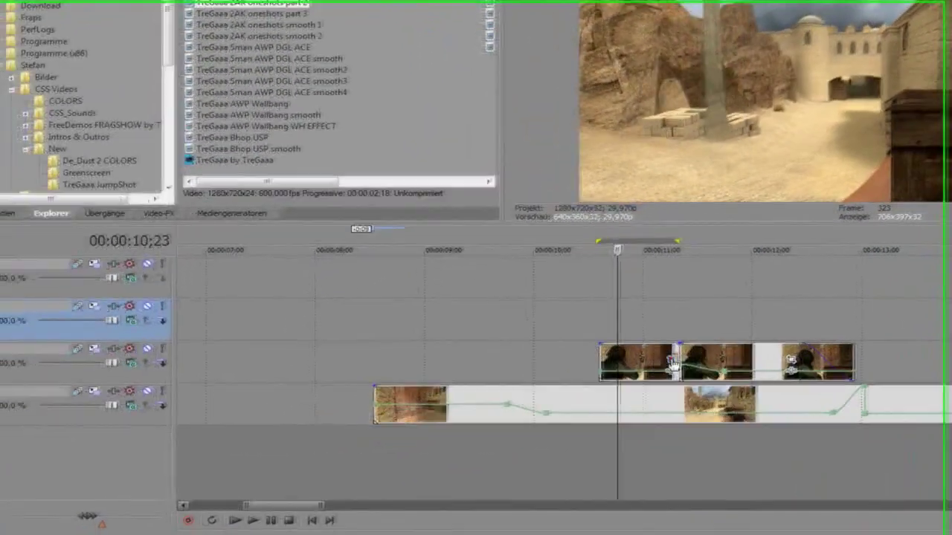
left_click(488, 427)
left_click(2, 442)
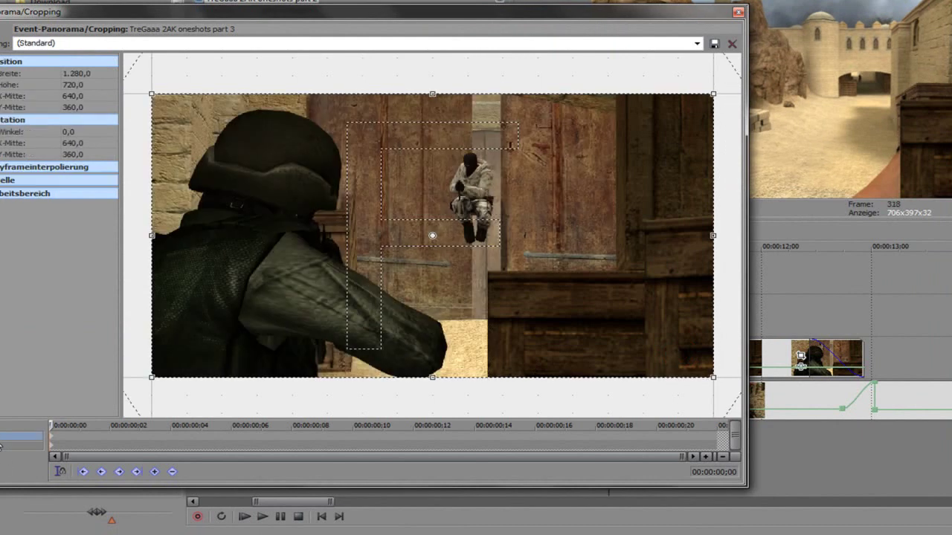
left_click(52, 430)
left_click(52, 441)
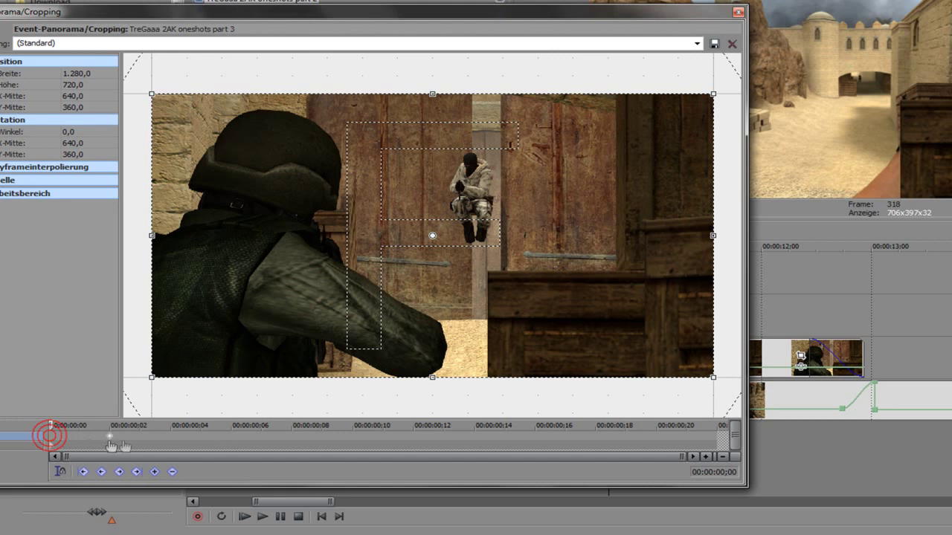
left_click(231, 438)
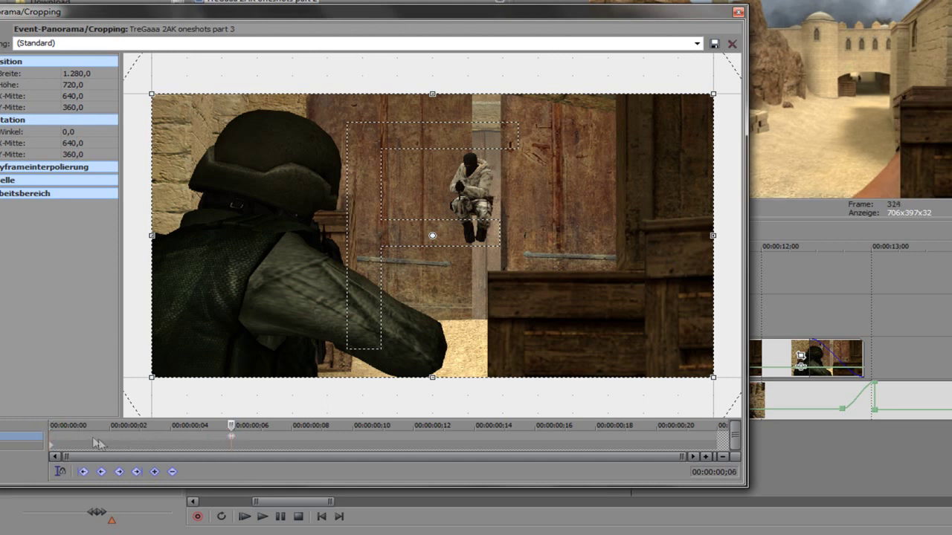
left_click(70, 437)
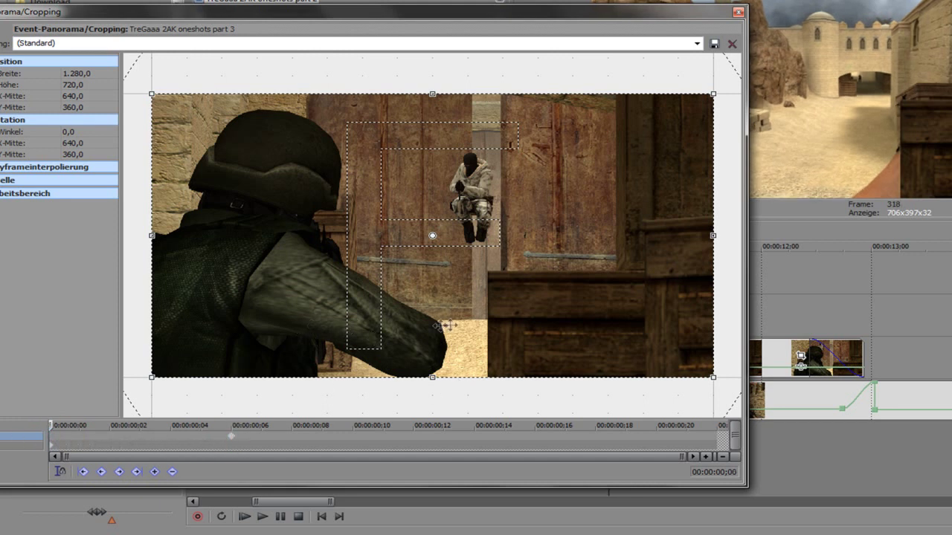
Step: Slide the crop frame far left to X-centre 105.9 and close the editor
scroll(447, 325, "down", 2)
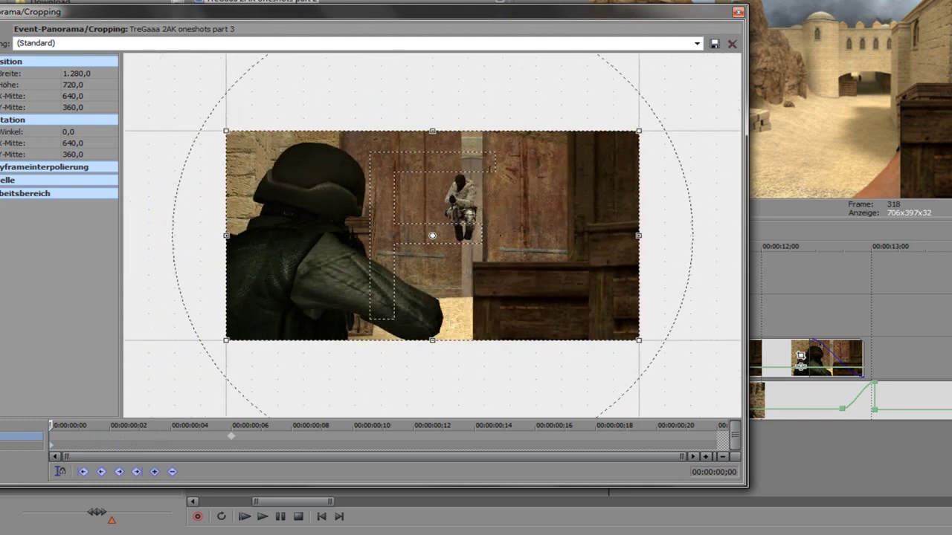
mouse_move(446, 250)
left_mouse_down()
mouse_move(602, 259)
mouse_move(396, 295)
left_mouse_up()
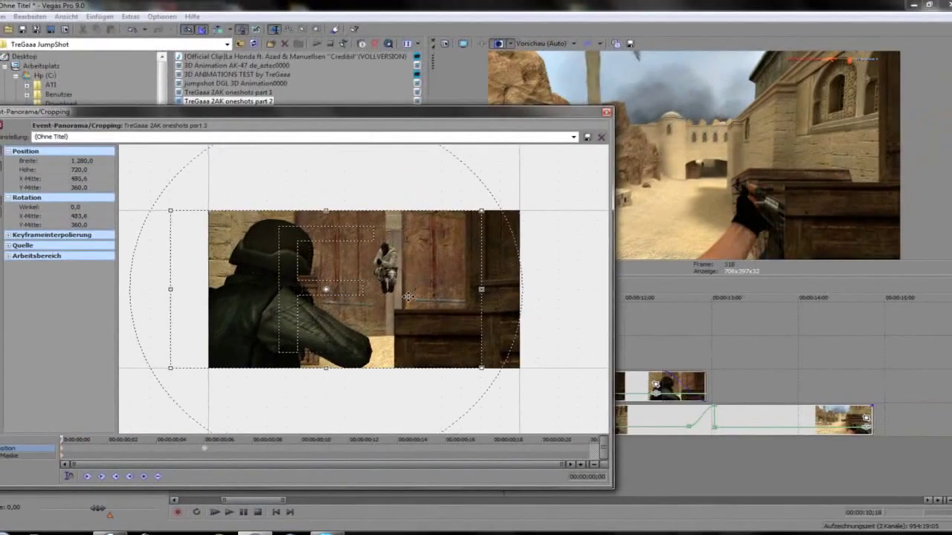
left_click_drag(396, 296, 316, 295)
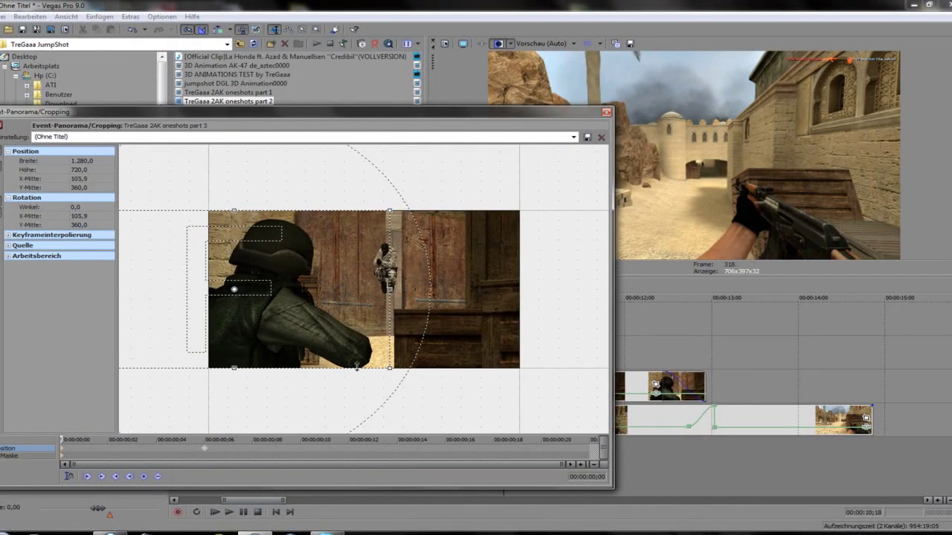
left_click(606, 113)
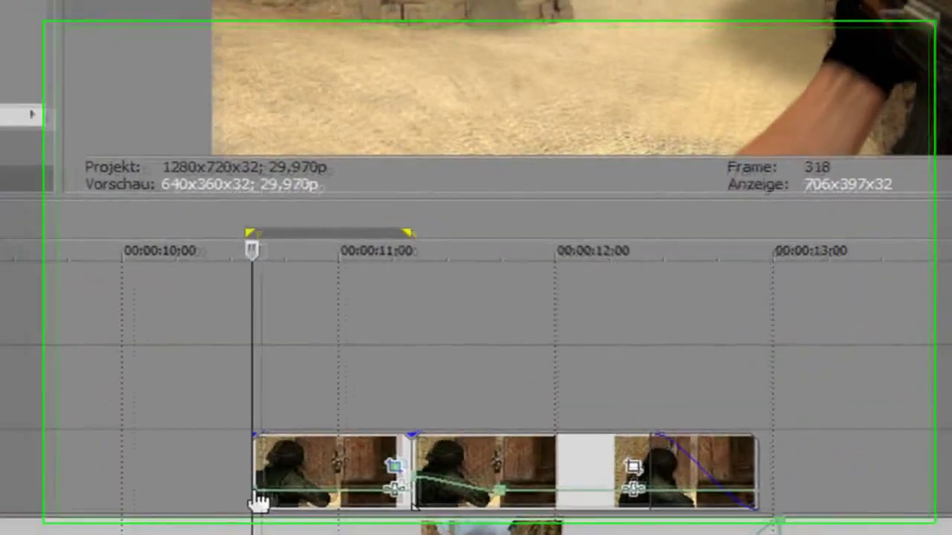
Step: Set the velocity point at the soldier clip's start to 0 % via Setzen auf...
right_click(504, 396)
left_click(295, 159)
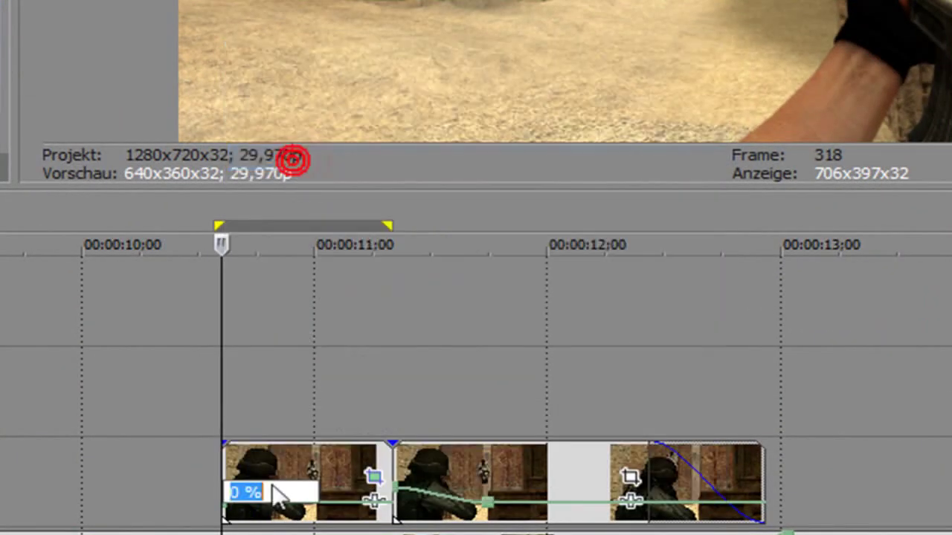
left_click(269, 491)
key("Return")
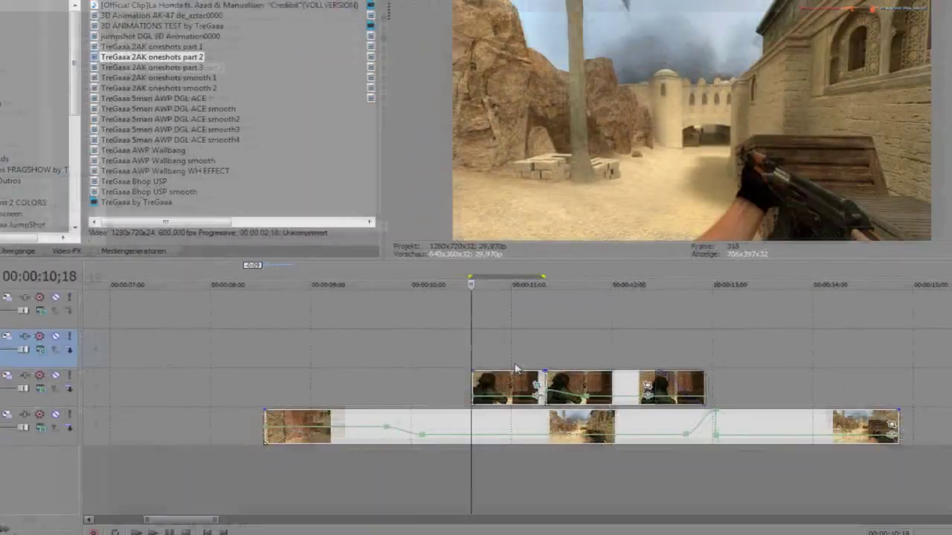
Step: Preview the playback, then select the track 3 soldier clip and return to its start
key("space")
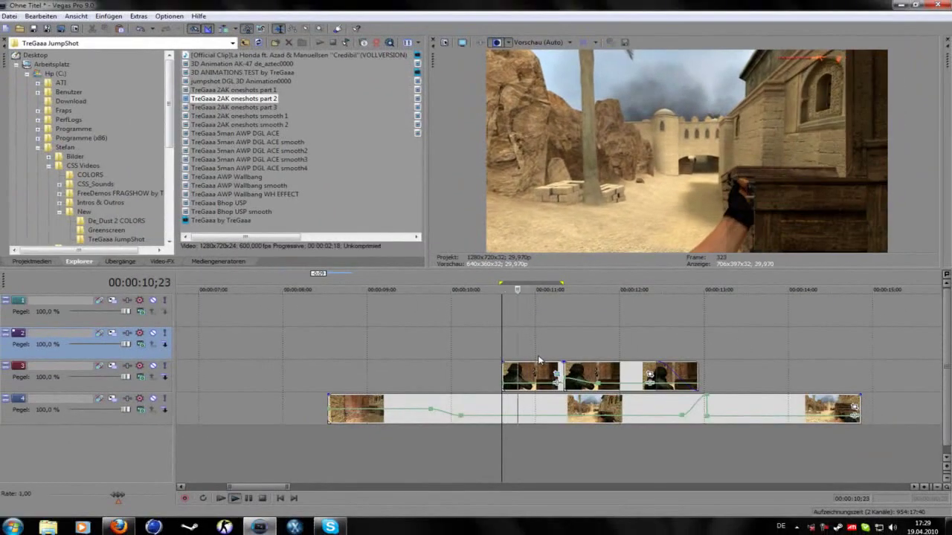
key("space")
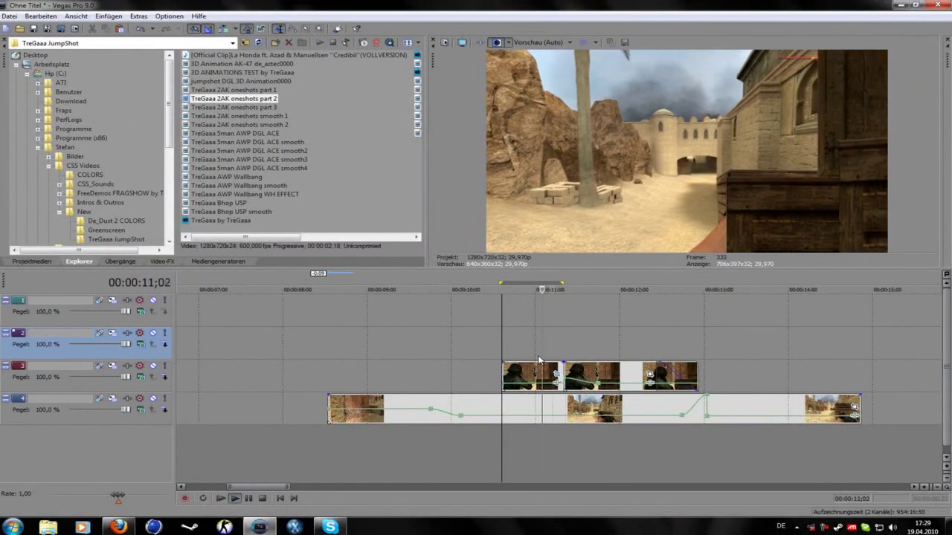
key("space")
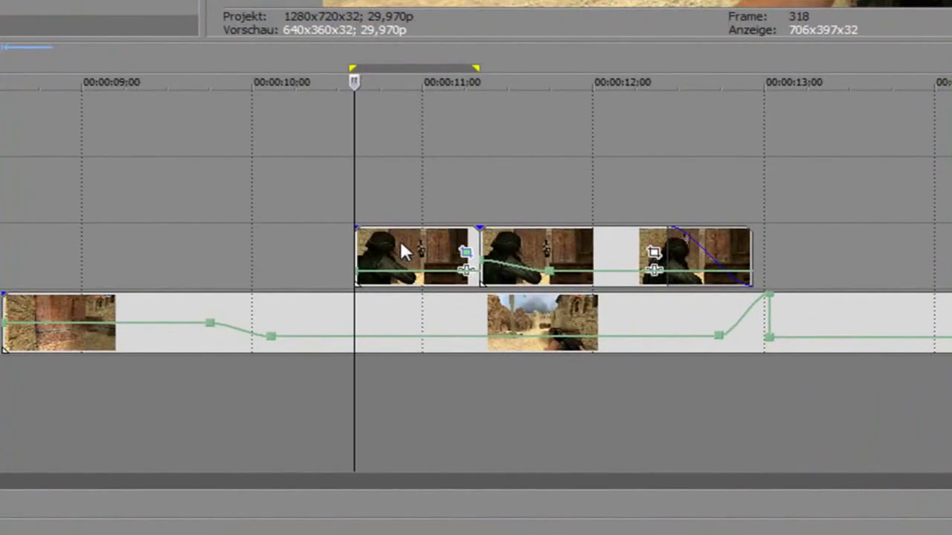
left_click(400, 241)
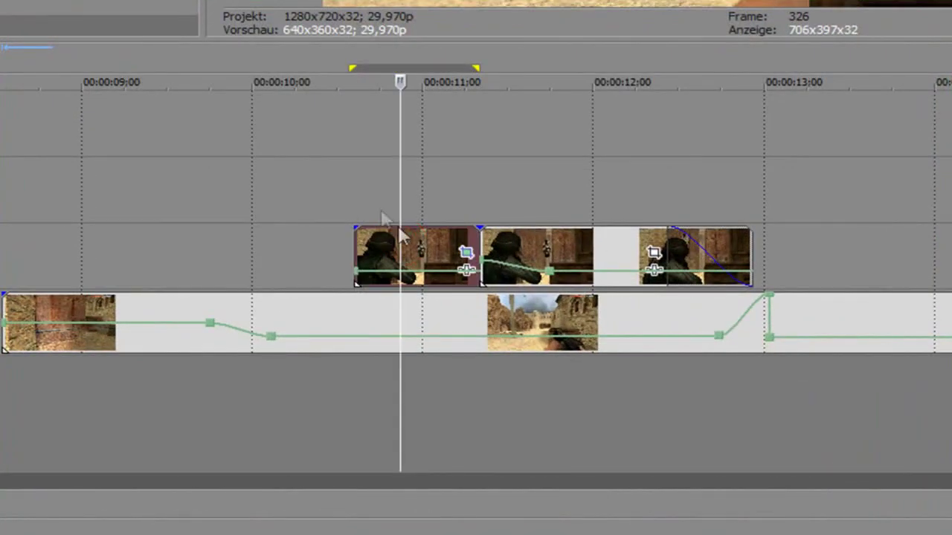
left_click(358, 199)
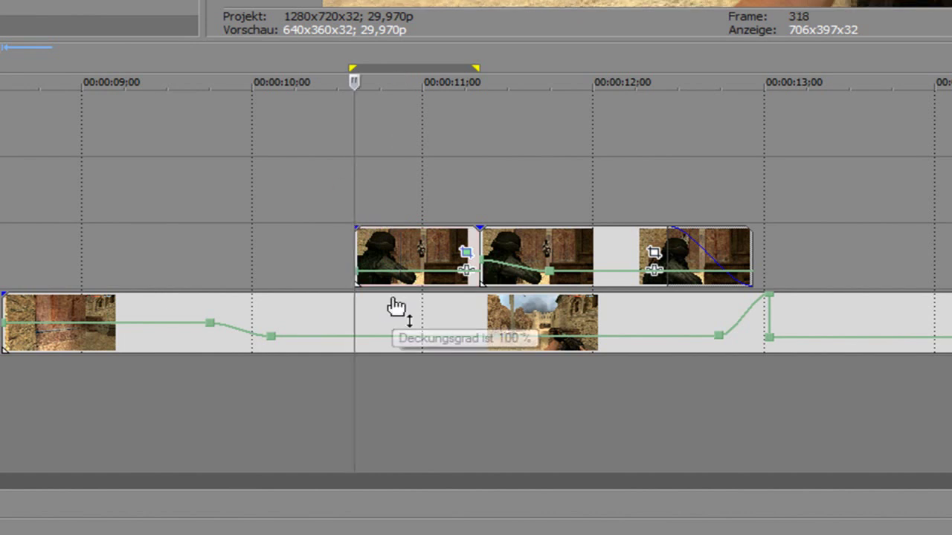
left_click(355, 199)
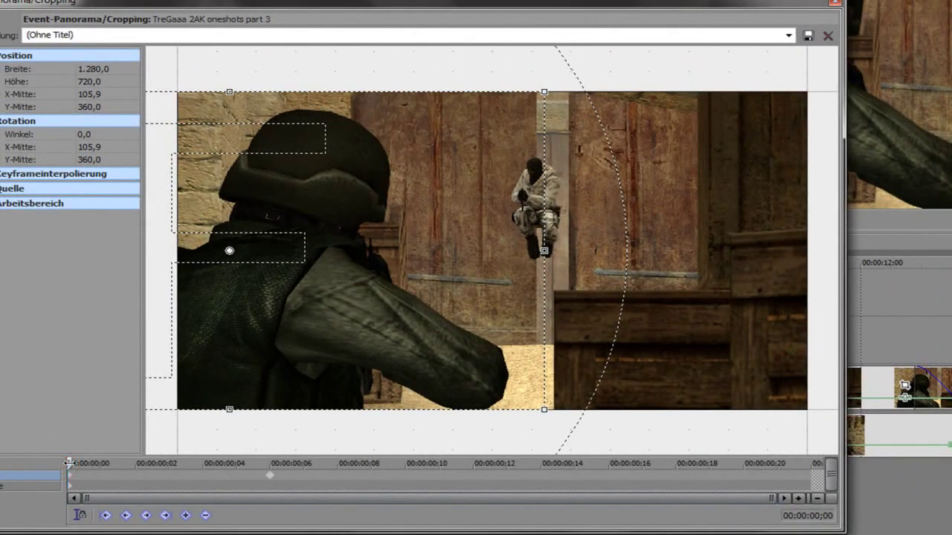
Step: Scrub the Pan/Crop timeline to frame 6 and select the Mask row
left_click_drag(68, 462, 270, 462)
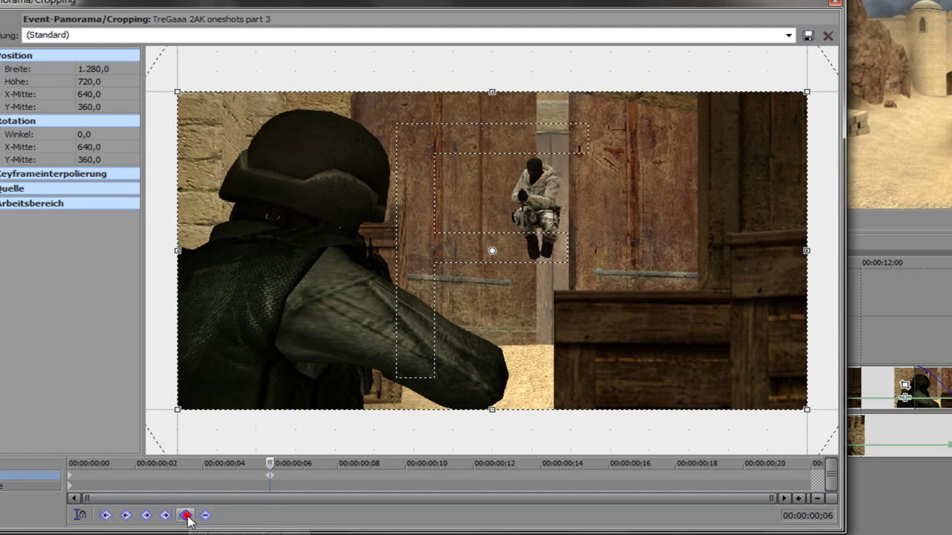
left_click(40, 486)
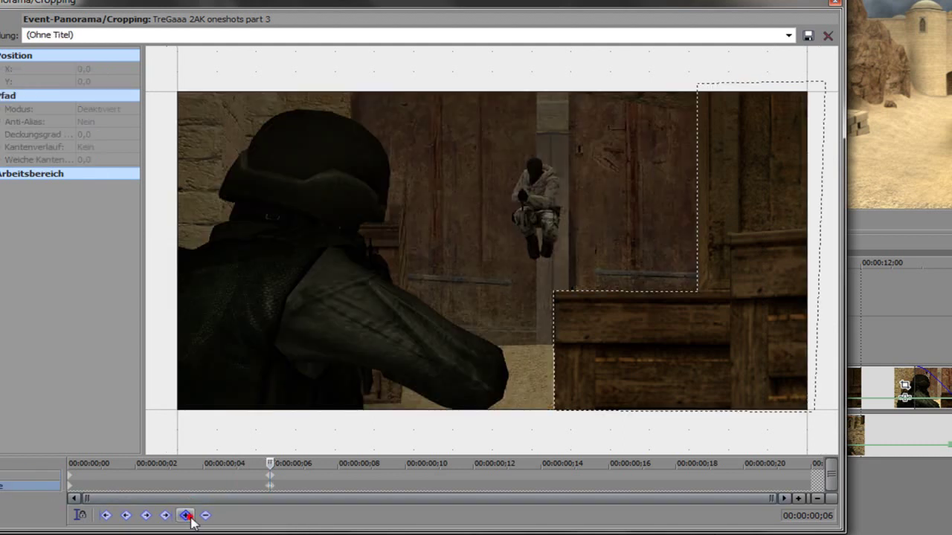
Step: Add a mask keyframe at frame 7 and place points around the soldier's arm and sleeve
left_click(288, 466)
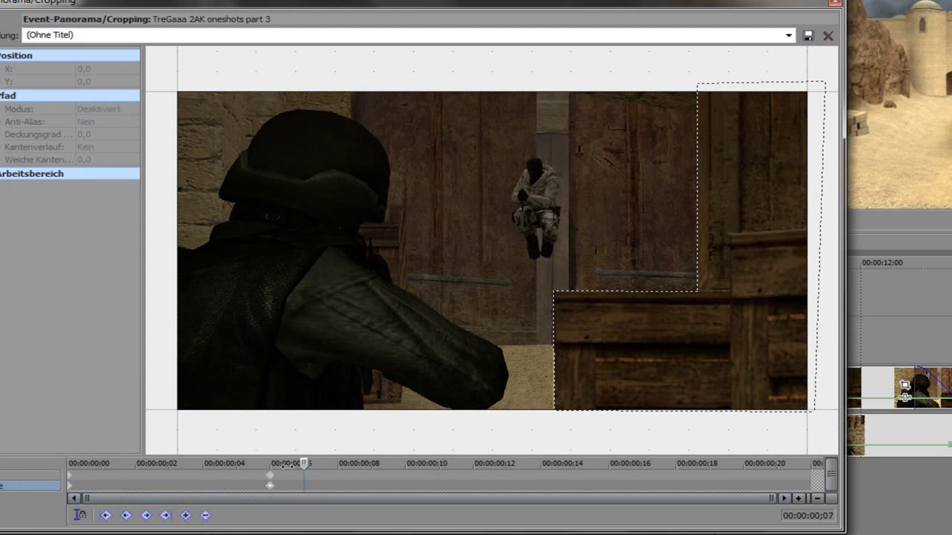
left_click(185, 515)
left_click(365, 416)
left_click(372, 378)
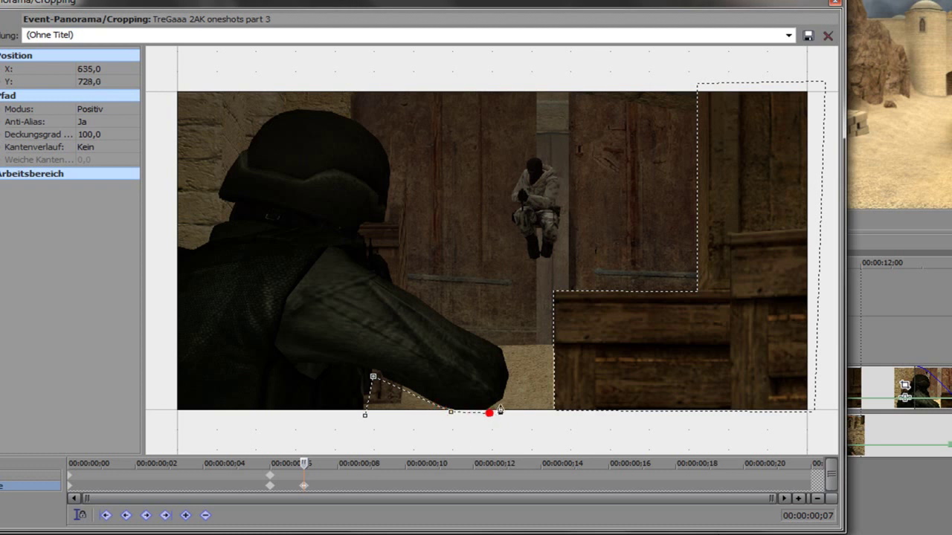
left_click(504, 402)
left_click(513, 378)
left_click(505, 348)
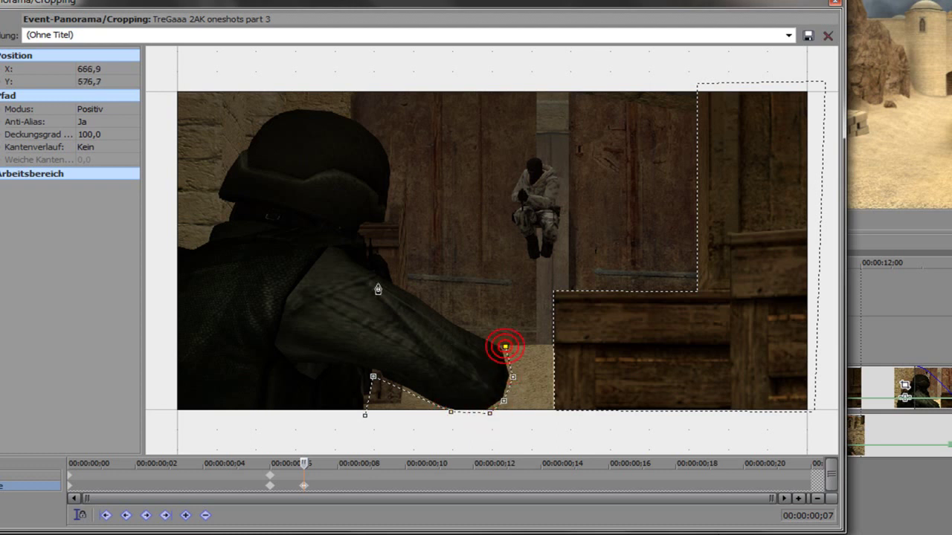
left_click(393, 282)
left_click(382, 252)
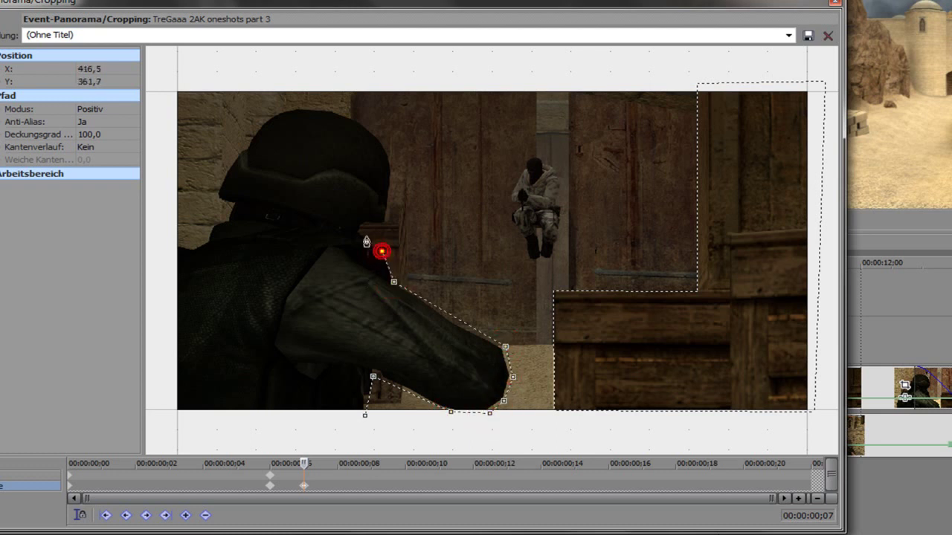
left_click(365, 233)
Step: Continue the mask over the helmet and shoulder to the bottom-left corner, back to the start
left_click(394, 163)
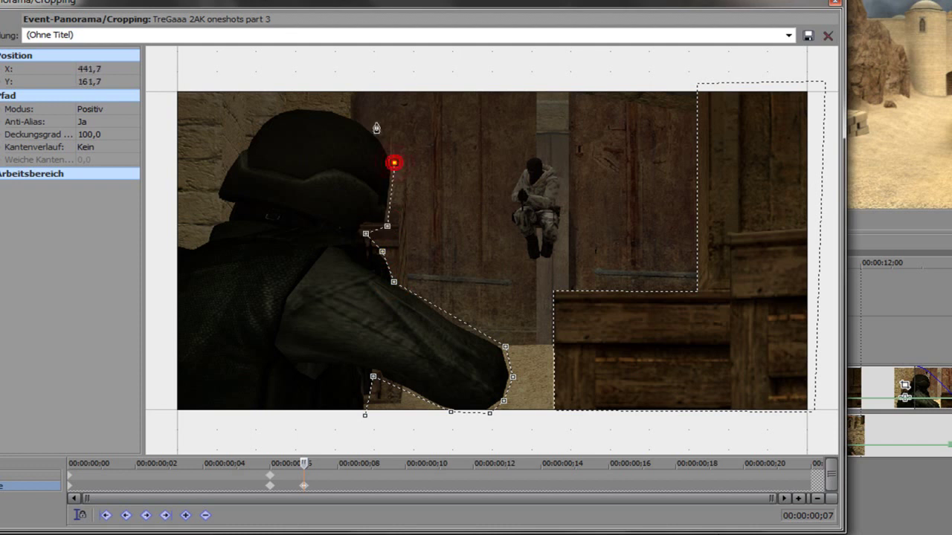
left_click(368, 128)
left_click(323, 110)
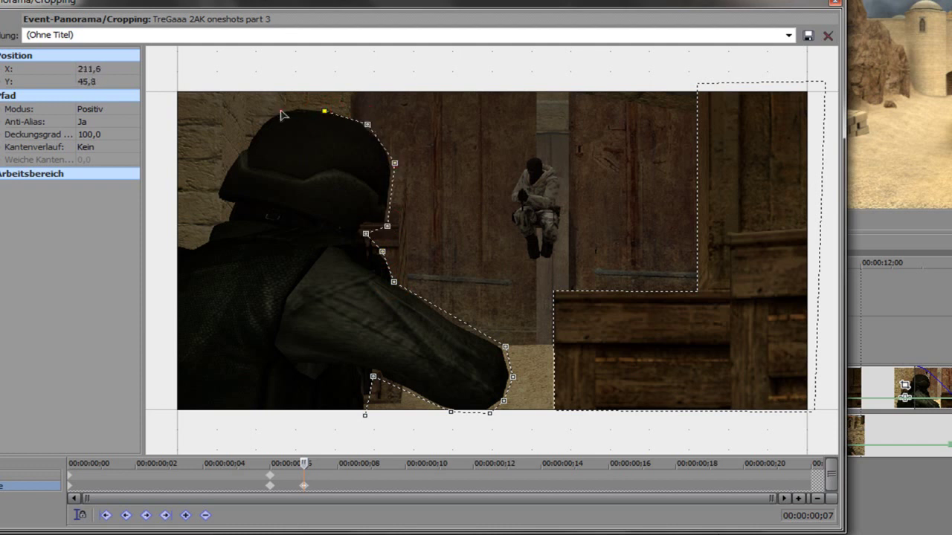
left_click(243, 155)
left_click(227, 177)
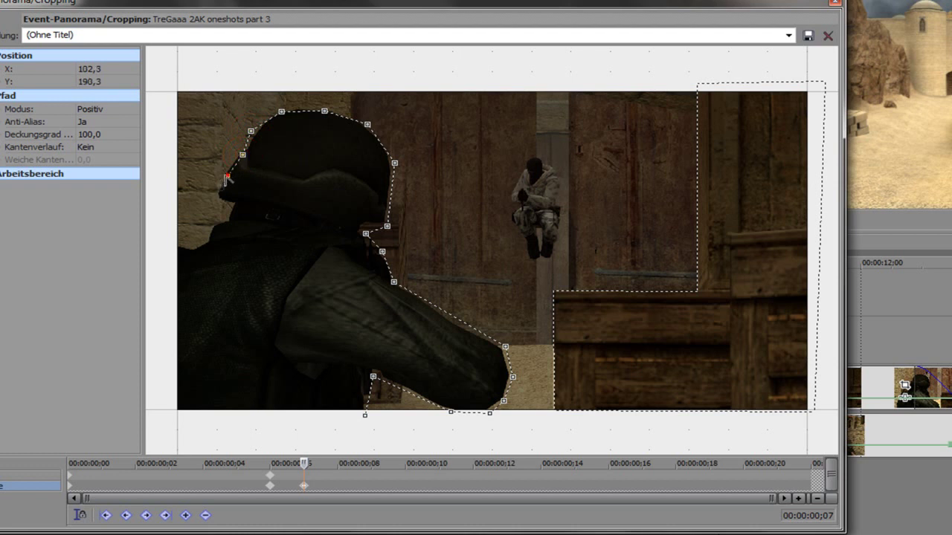
left_click(214, 195)
left_click(231, 214)
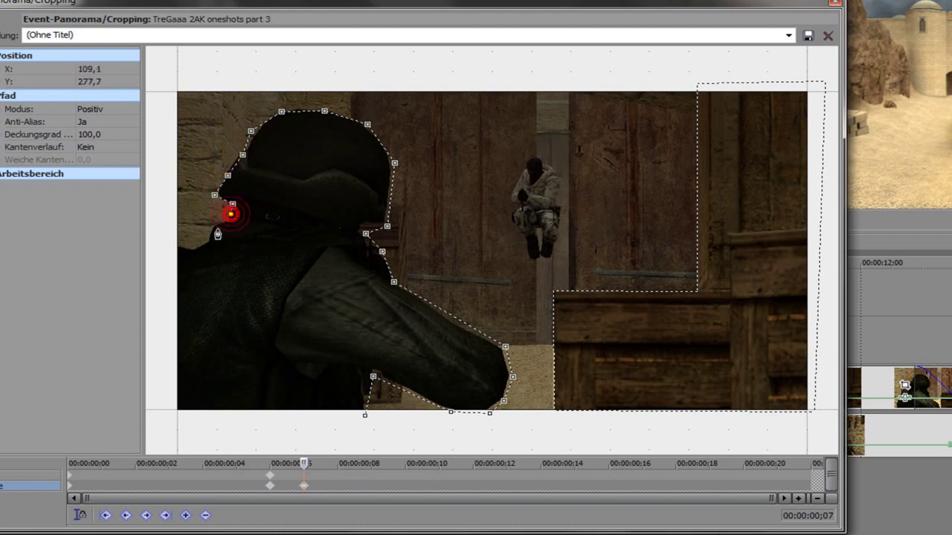
left_click(203, 242)
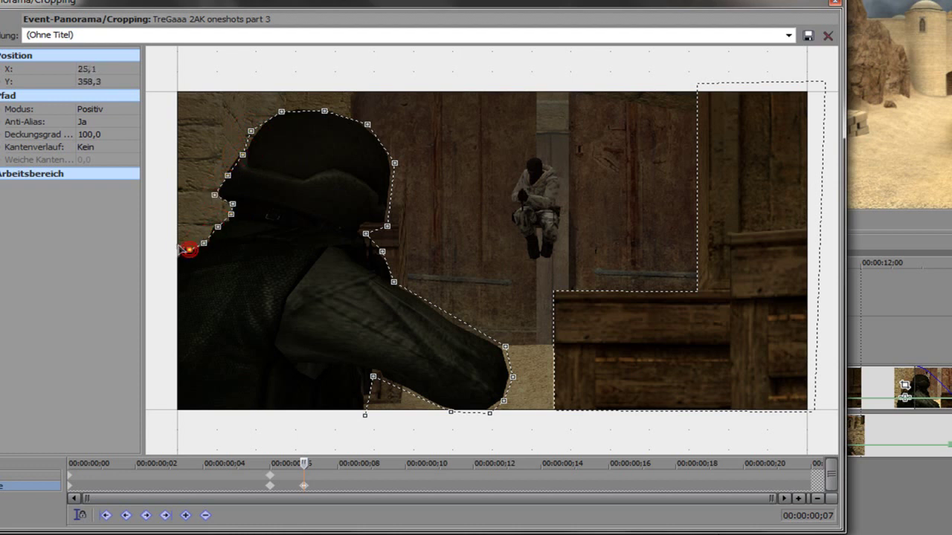
left_click(179, 246)
left_click(165, 423)
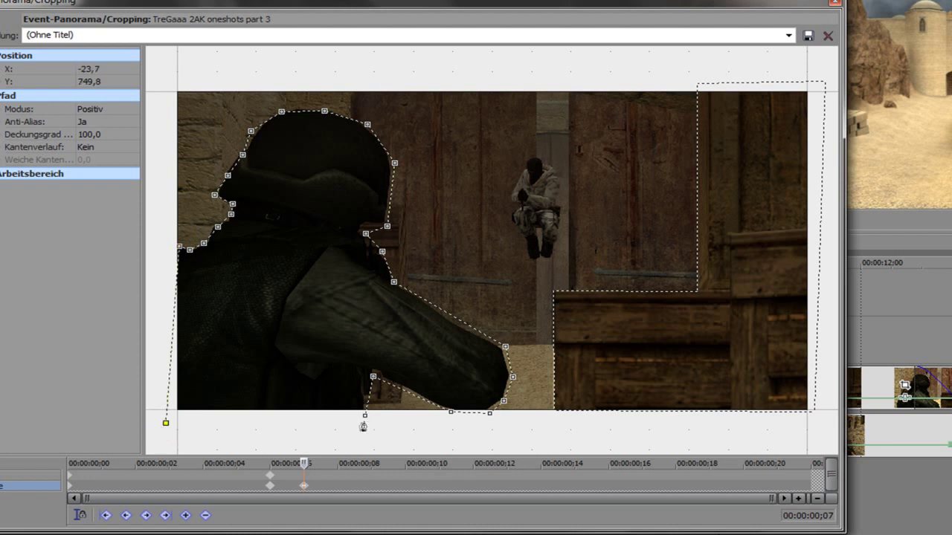
left_click(365, 416)
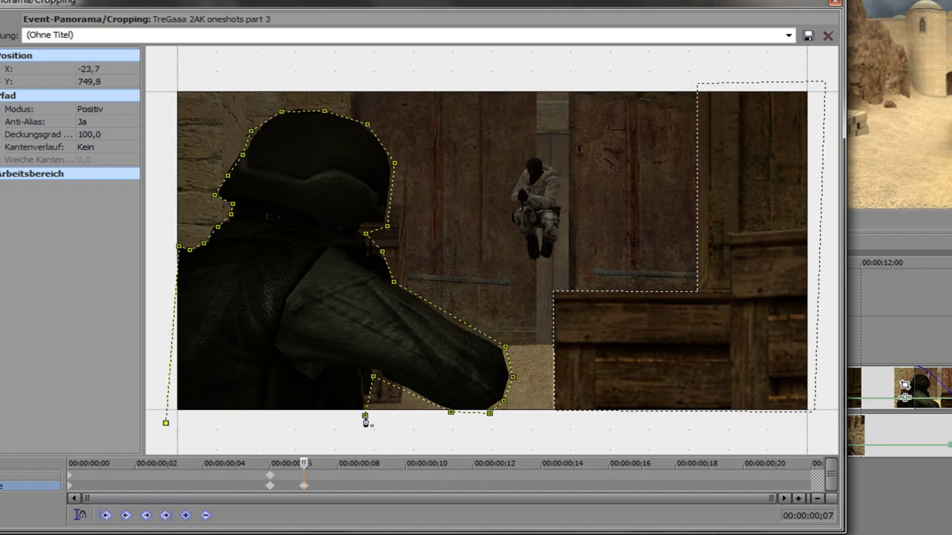
Step: Close the soldier mask path and nudge two helmet anchors onto the helmet edge while zoomed in
left_click(364, 416)
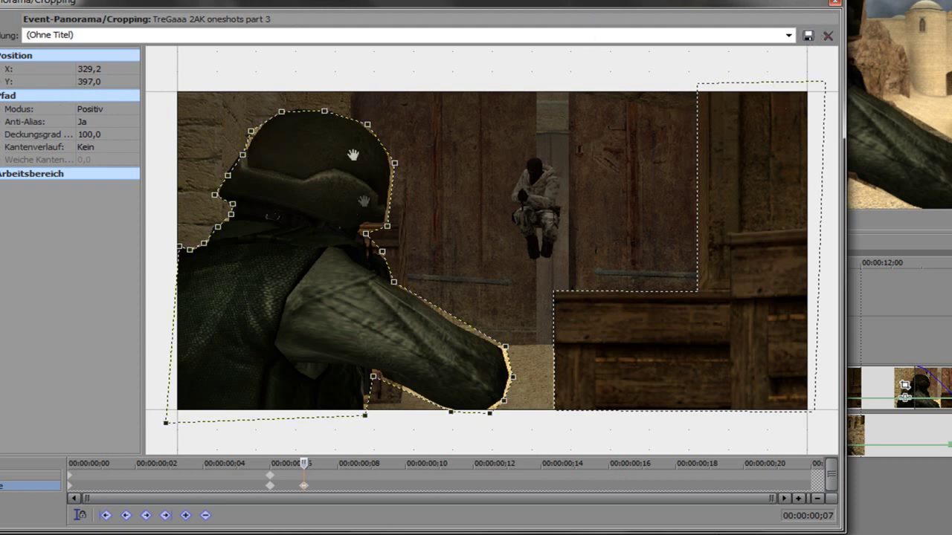
scroll(261, 128, "up", 2)
scroll(508, 260, "up", 2)
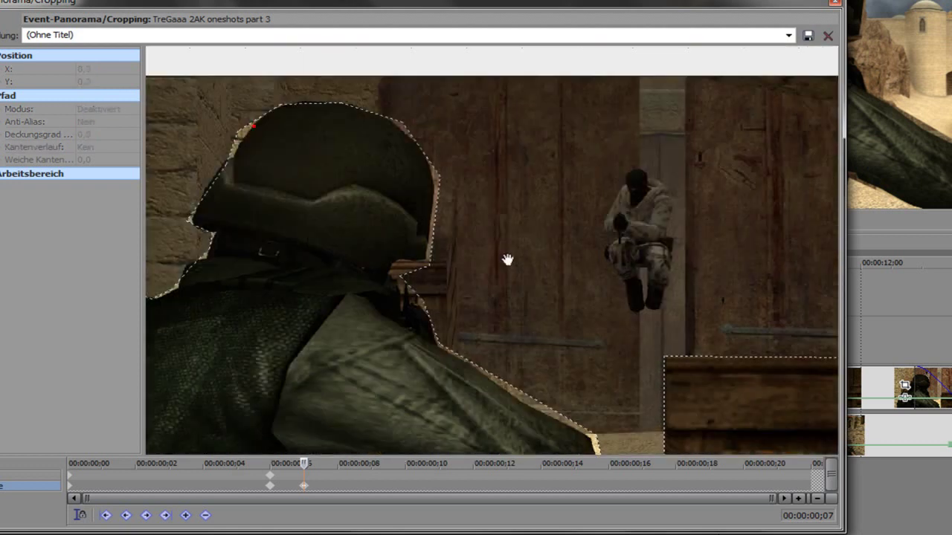
scroll(670, 319, "up", 3)
scroll(649, 302, "up", 1)
left_click_drag(649, 302, 446, 181)
scroll(447, 180, "up", 2)
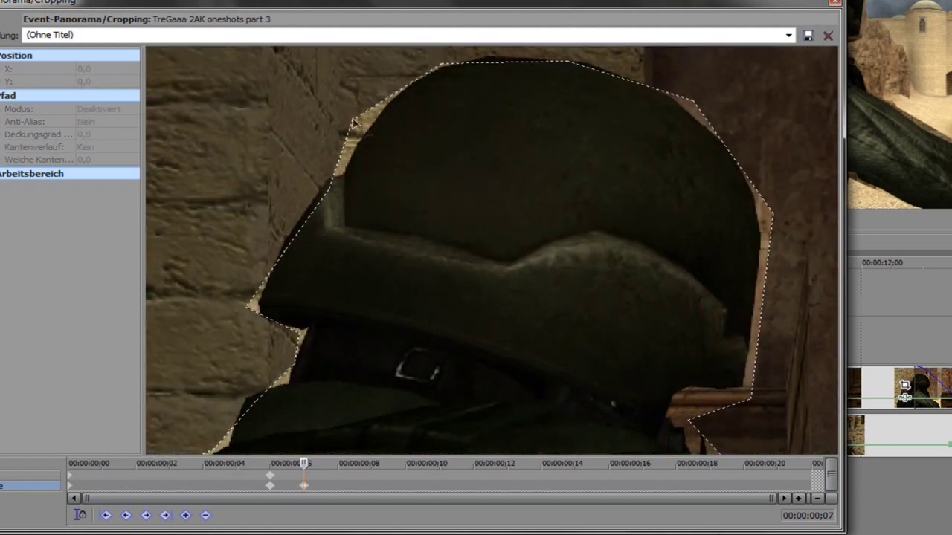
left_click_drag(354, 120, 373, 120)
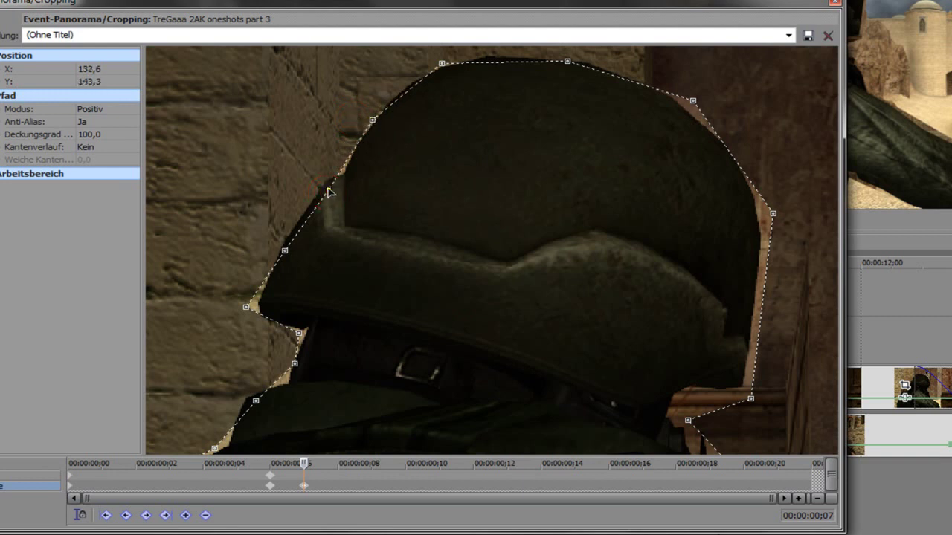
mouse_move(251, 304)
left_mouse_down()
mouse_move(266, 302)
mouse_move(257, 305)
left_mouse_up()
scroll(468, 290, "down", 5)
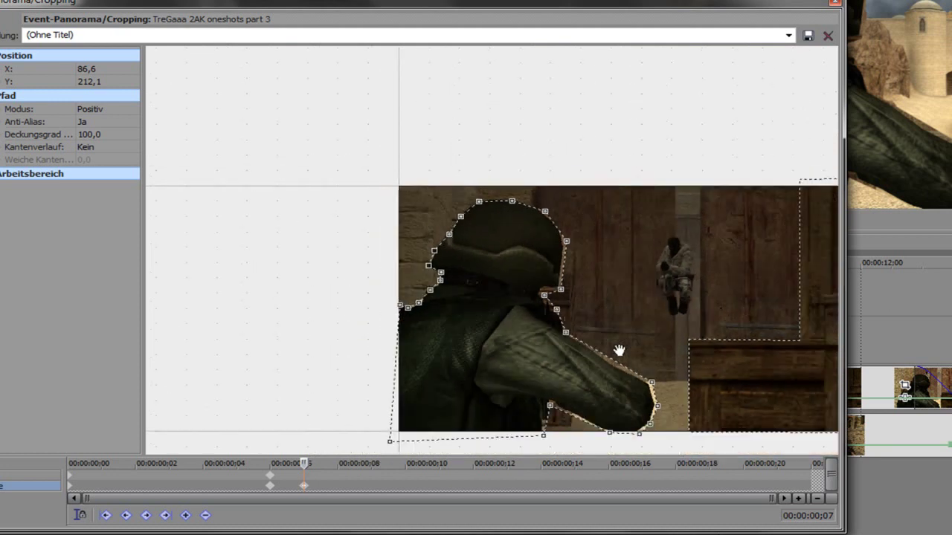
left_click_drag(619, 349, 578, 265)
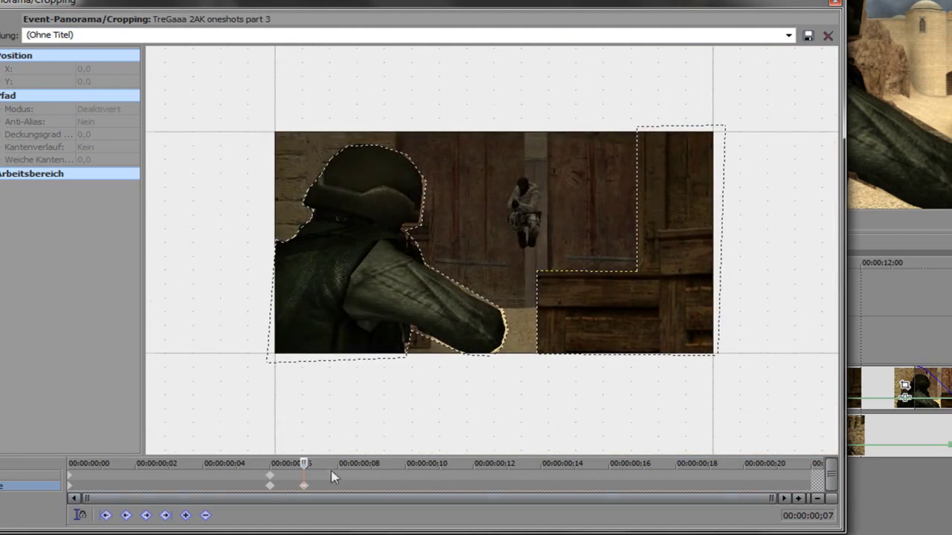
Step: Add a Position keyframe and pull the later keyframe back to frame 7
left_click(17, 478)
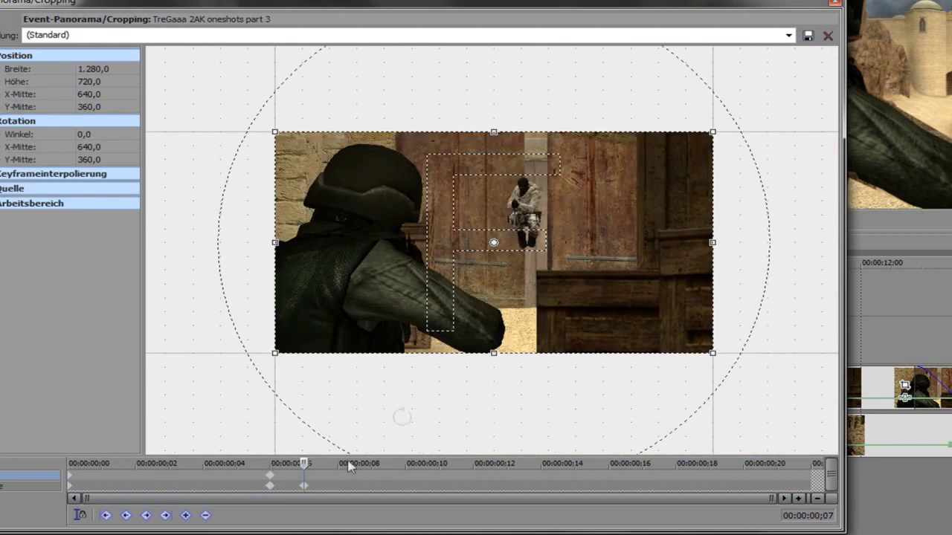
left_click(185, 515)
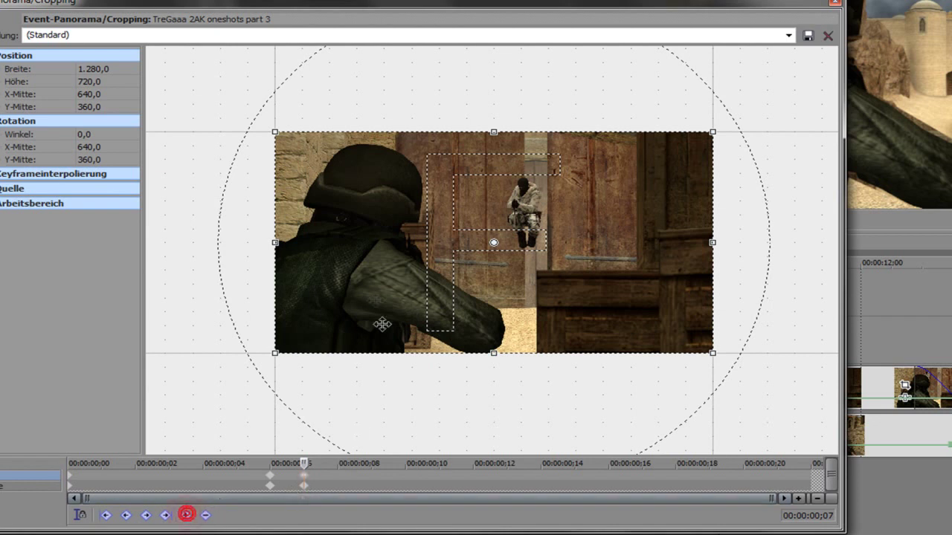
left_click(304, 480)
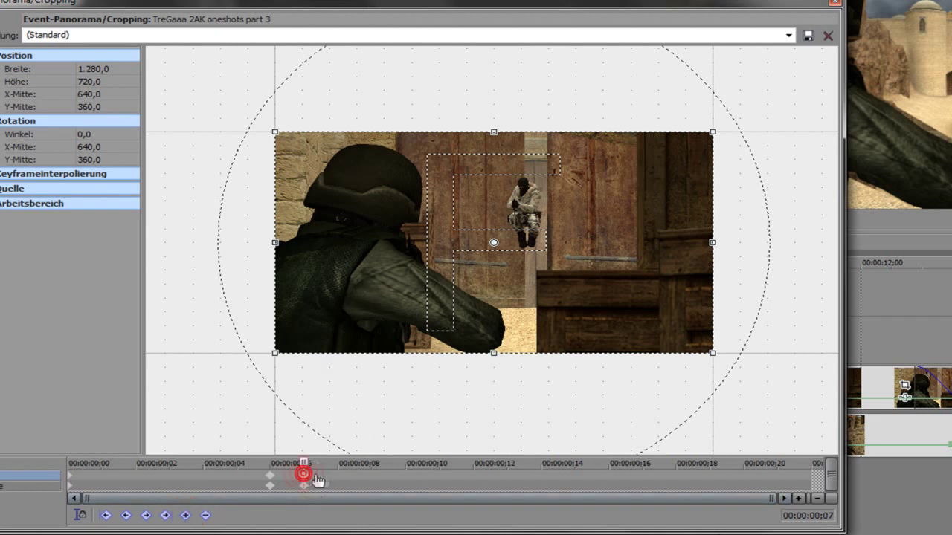
left_click_drag(485, 480, 311, 489)
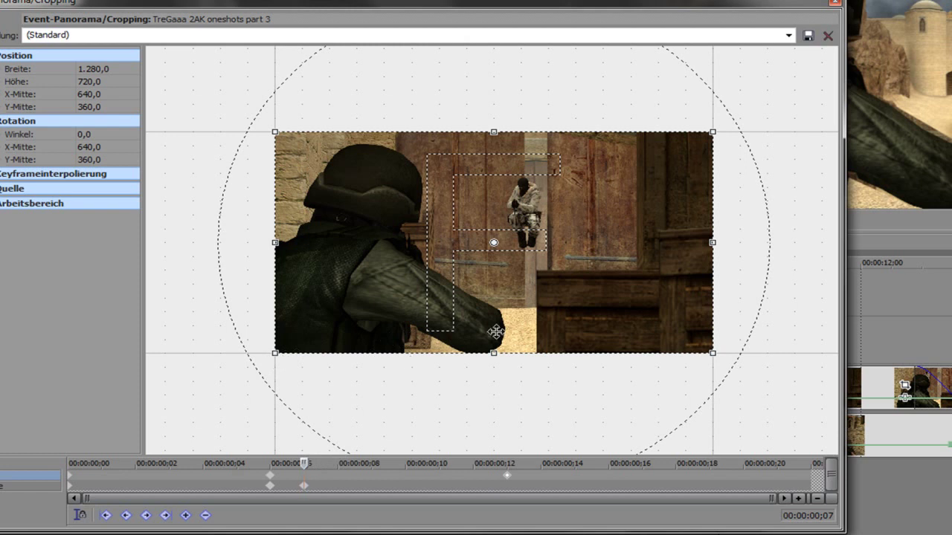
Step: Shift the crop frame sideways and back, leaving X-centre at 644
scroll(496, 331, "down", 3)
scroll(497, 325, "down", 2)
mouse_move(537, 253)
left_mouse_down()
mouse_move(504, 251)
mouse_move(581, 256)
left_mouse_up()
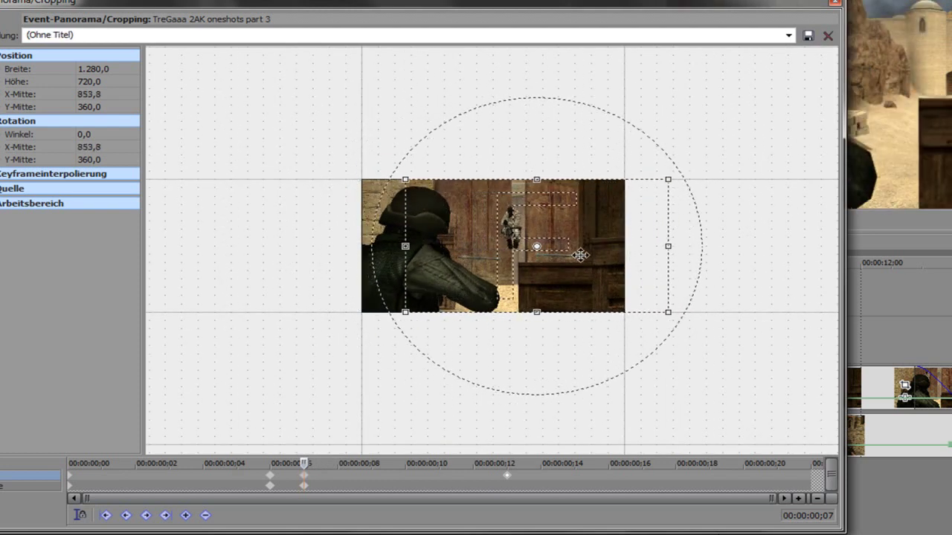
left_click_drag(580, 255, 538, 257)
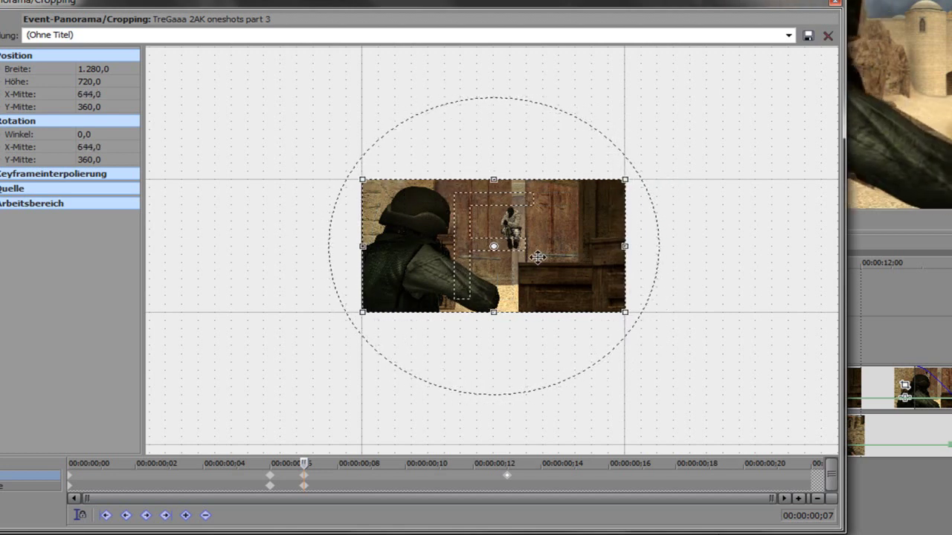
Step: In Mask mode, delete the right-hand mask shape around the crate, points and path
left_click(304, 487)
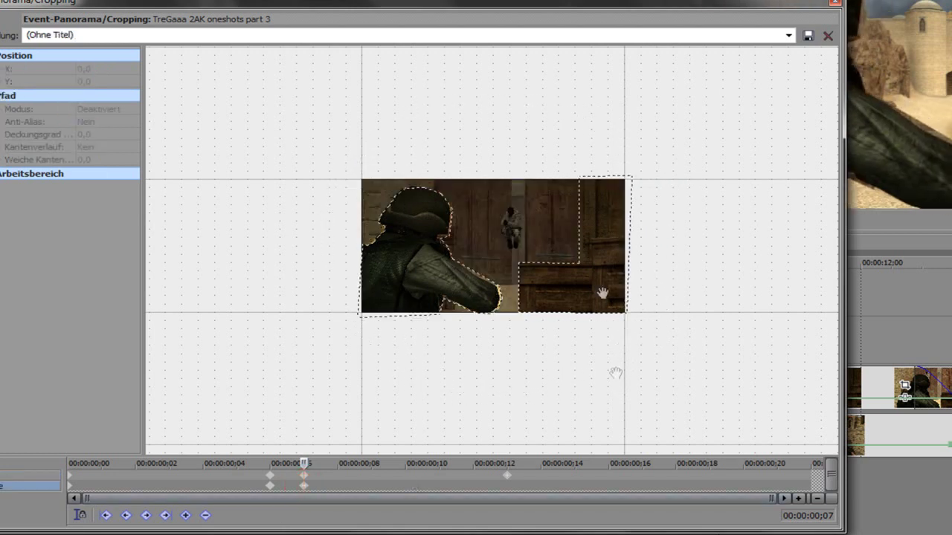
left_click(595, 251)
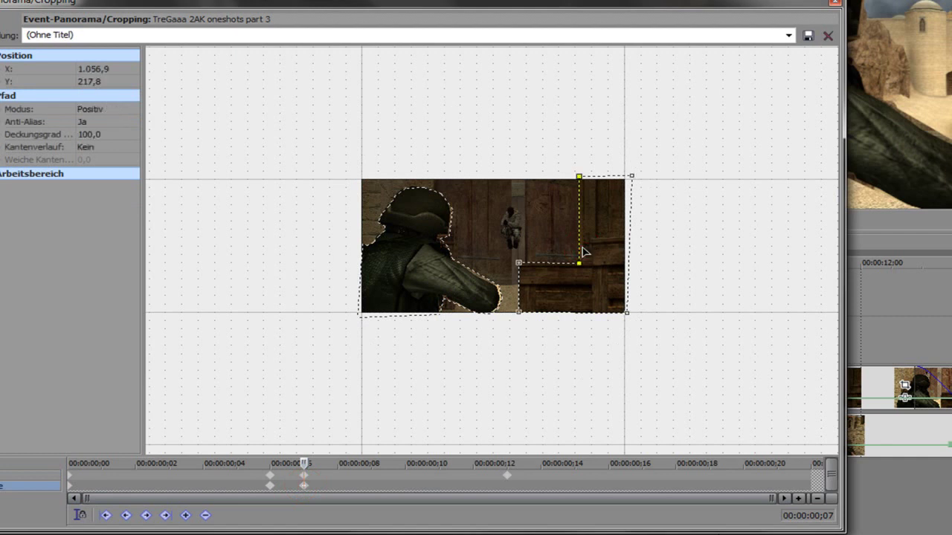
key("Delete")
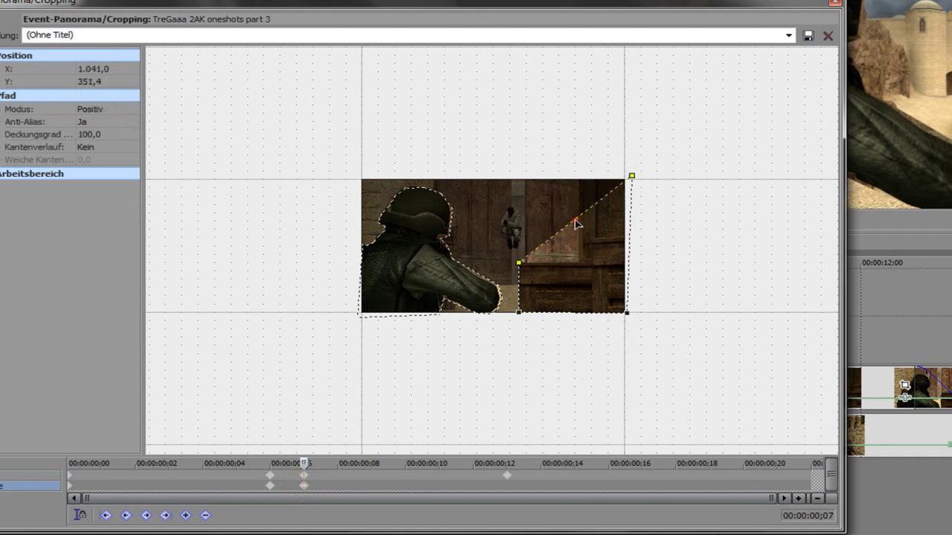
key("Delete")
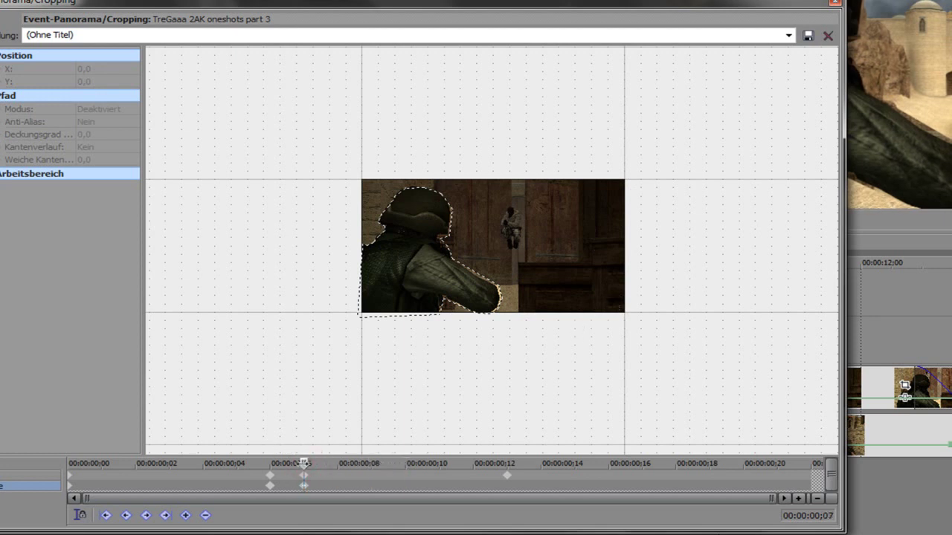
Step: Back in Position mode, shift the crop frame right and return to the event start
left_click(304, 476)
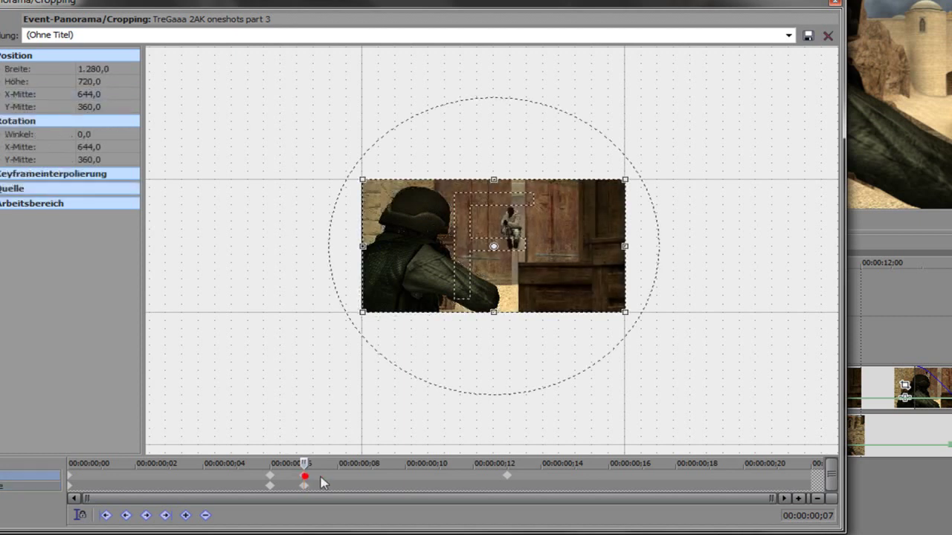
left_click_drag(531, 246, 692, 254)
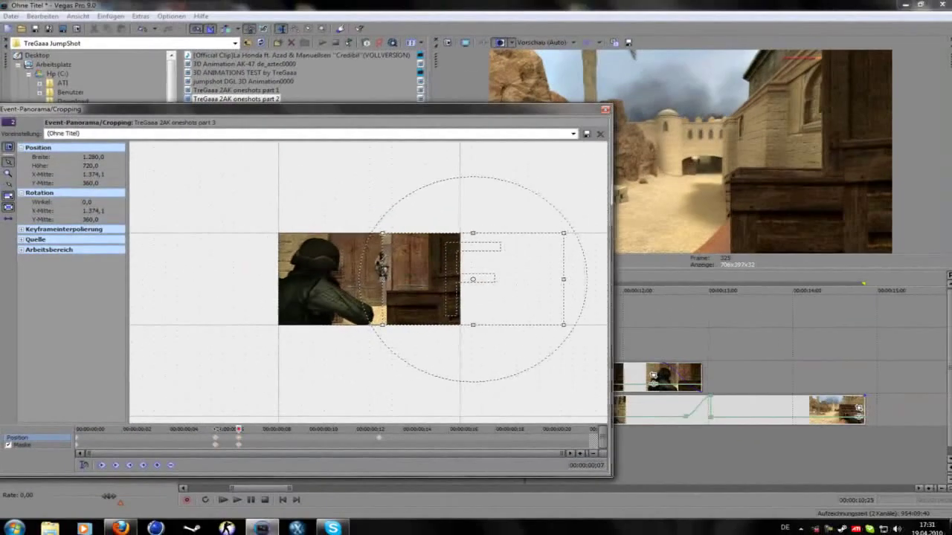
left_click(238, 429)
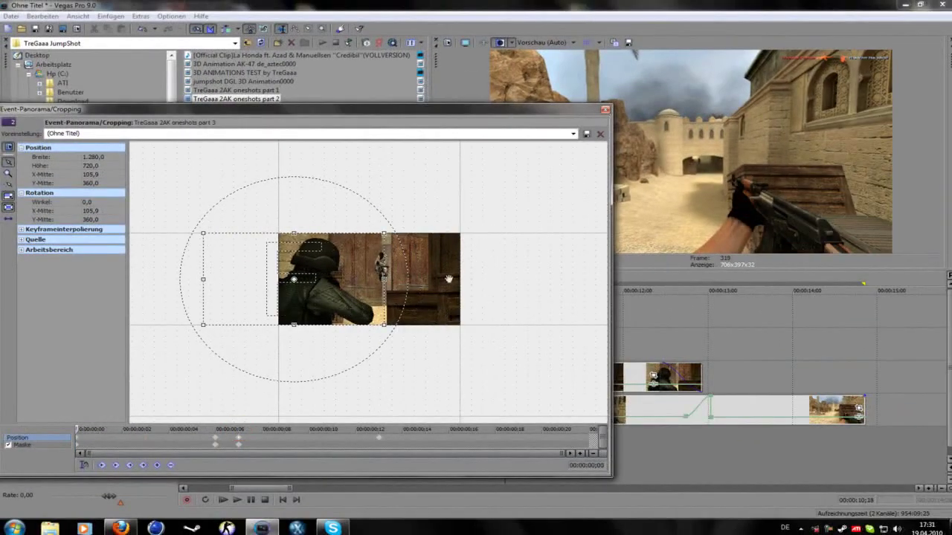
Step: Narrow the Pan/Crop window, scrub the soldier event to frame 14 and bring up the mask options
left_click_drag(603, 257, 445, 258)
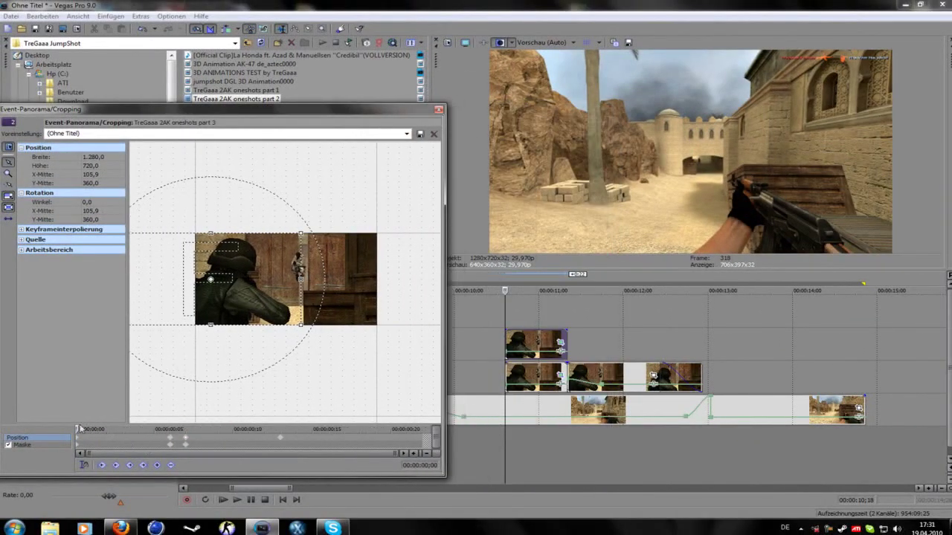
left_click_drag(77, 430, 435, 430)
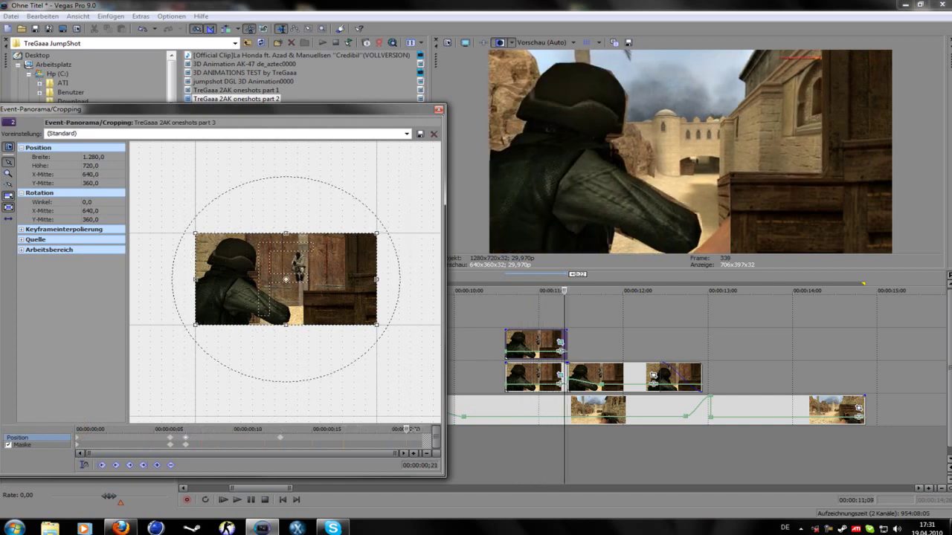
mouse_move(421, 429)
left_mouse_down()
mouse_move(391, 429)
mouse_move(441, 428)
mouse_move(419, 422)
left_mouse_up()
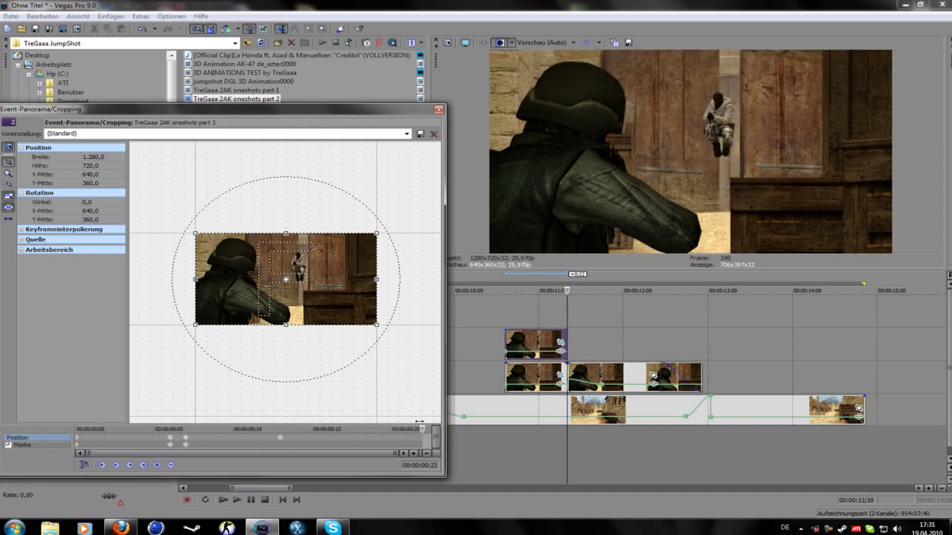
left_click_drag(420, 421, 280, 422)
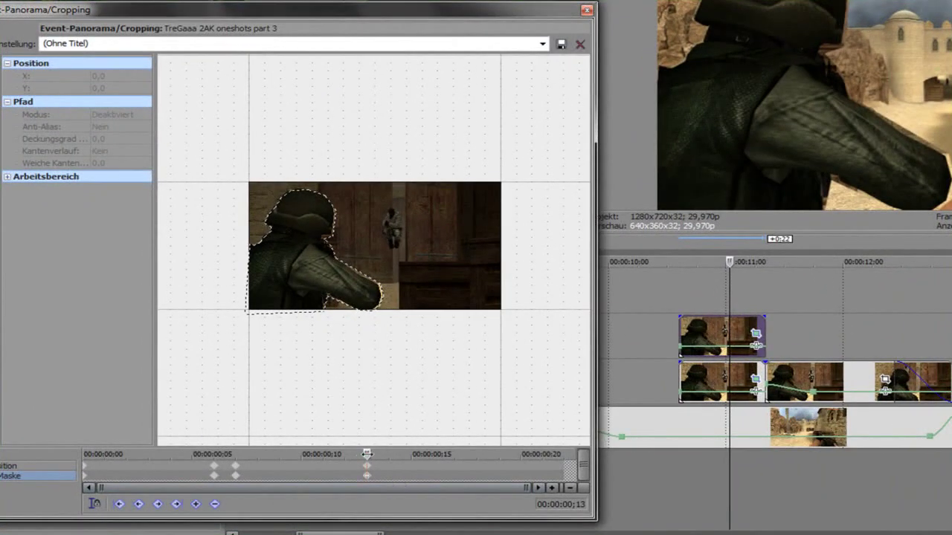
left_click_drag(366, 454, 389, 453)
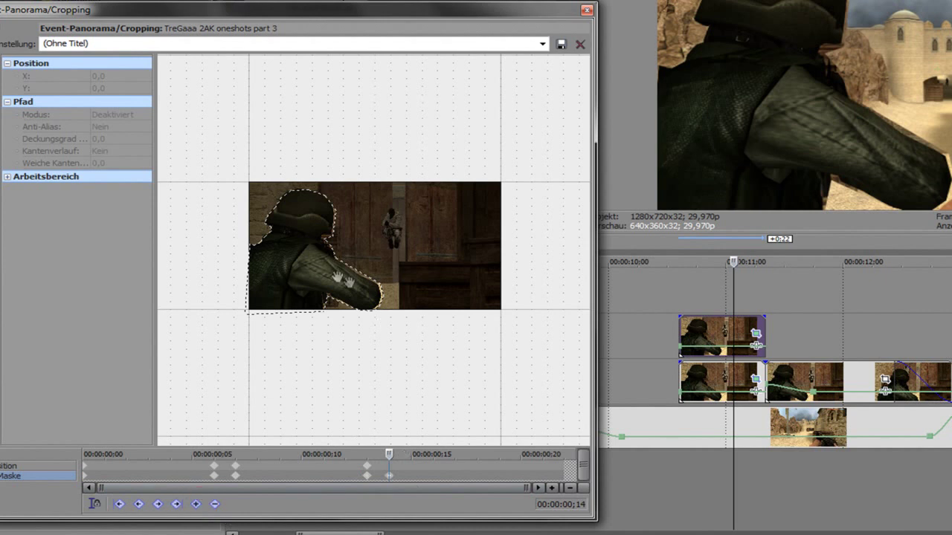
right_click(305, 262)
mouse_move(372, 317)
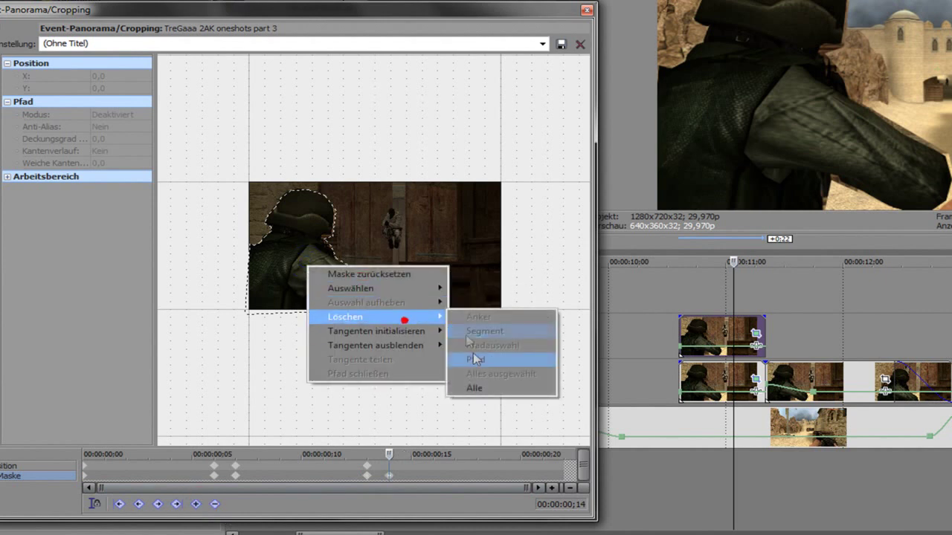
Step: Delete all mask points with Löschen > Alle and move that empty-mask keyframe to frame 19
left_click(474, 386)
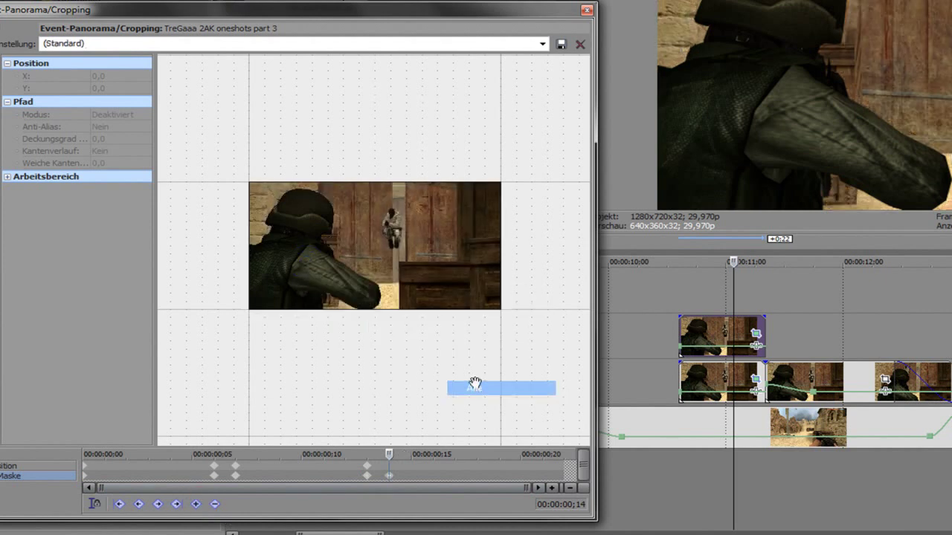
left_click(388, 475)
left_click_drag(388, 476, 498, 476)
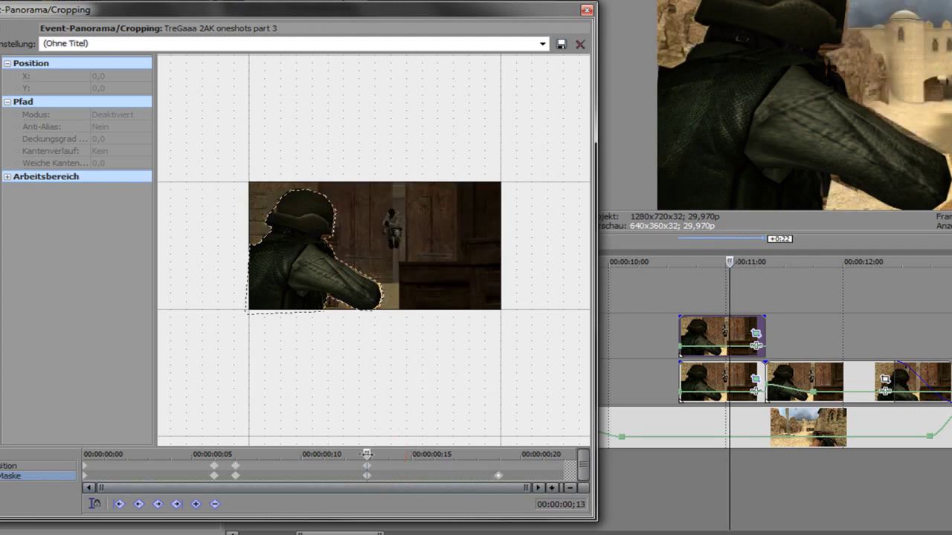
left_click_drag(366, 455, 496, 454)
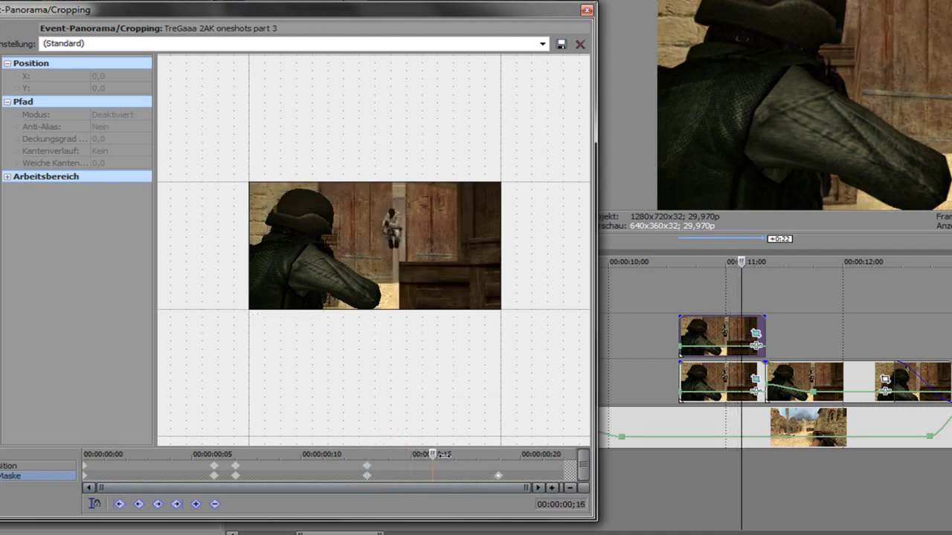
left_click(496, 475)
Step: At frame 13, select all mask points, check Kantenverlauf and Deckungsgrad, and key frame 19
left_click(367, 475)
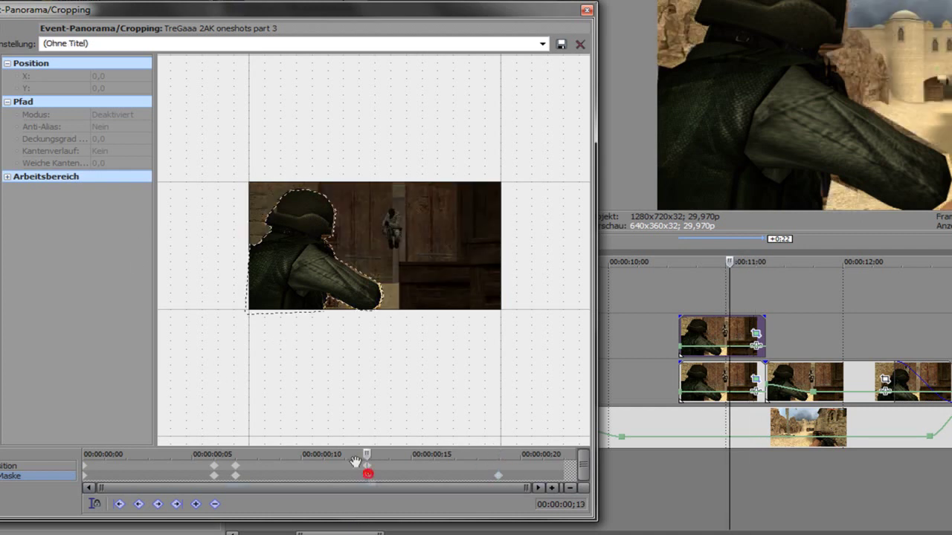
right_click(296, 229)
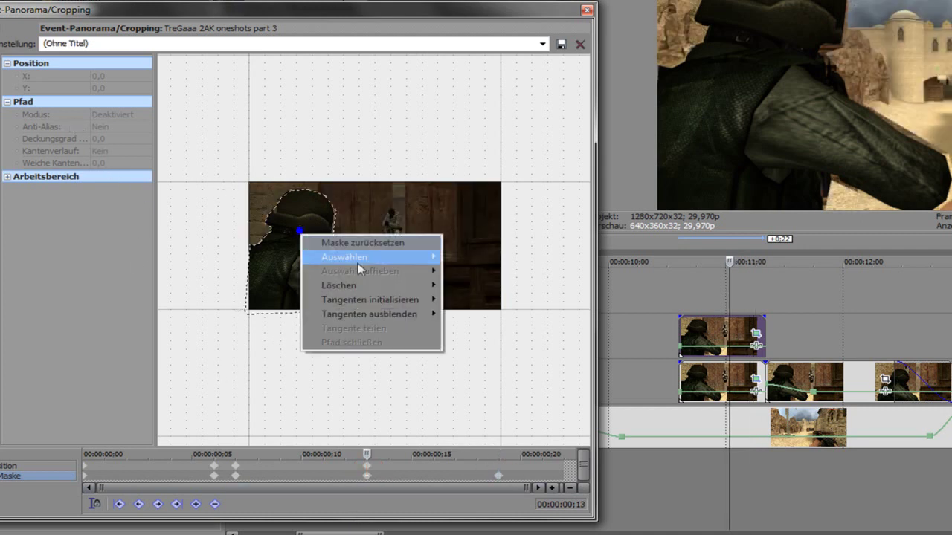
left_click(480, 303)
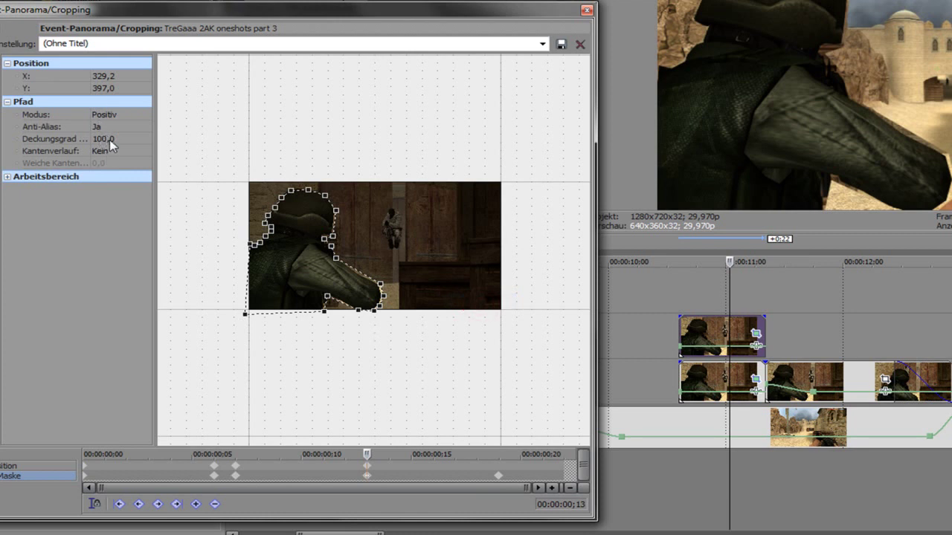
left_click(109, 151)
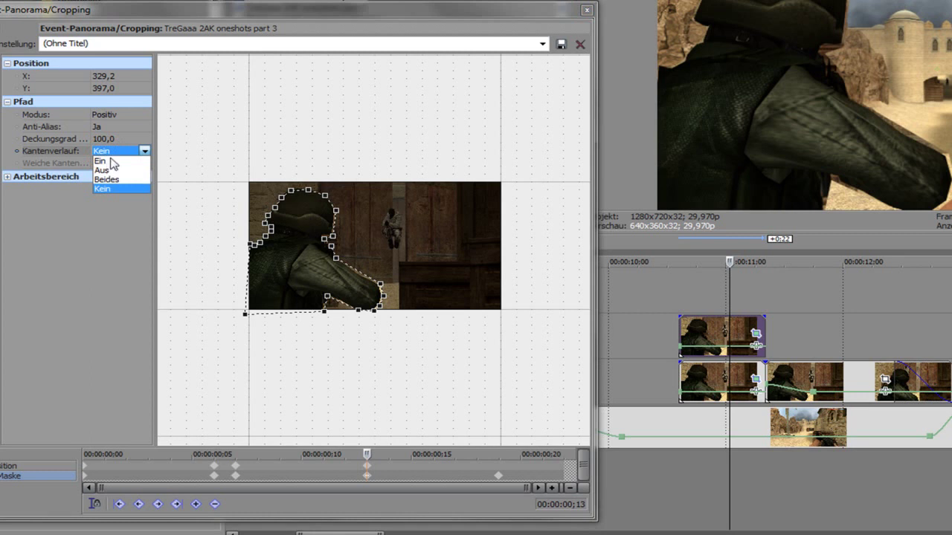
left_click(106, 139)
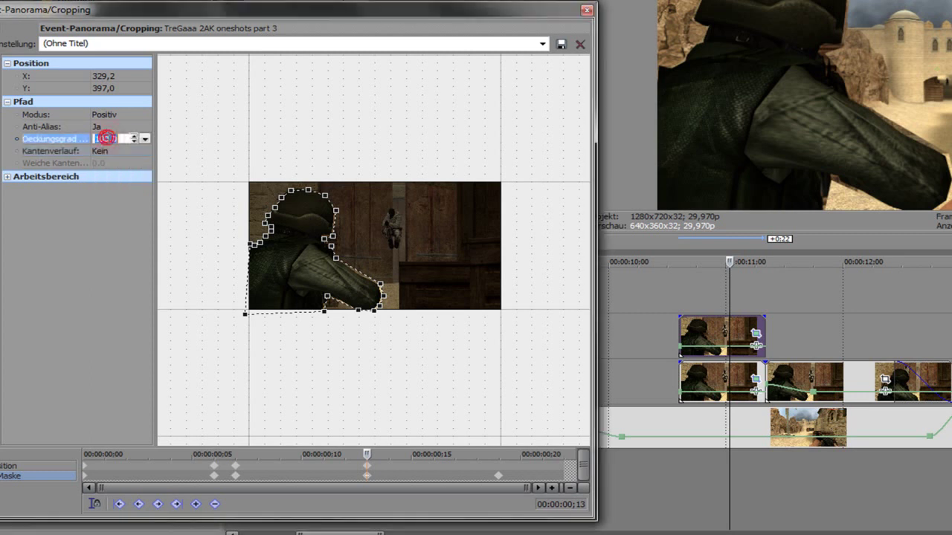
double_click(496, 476)
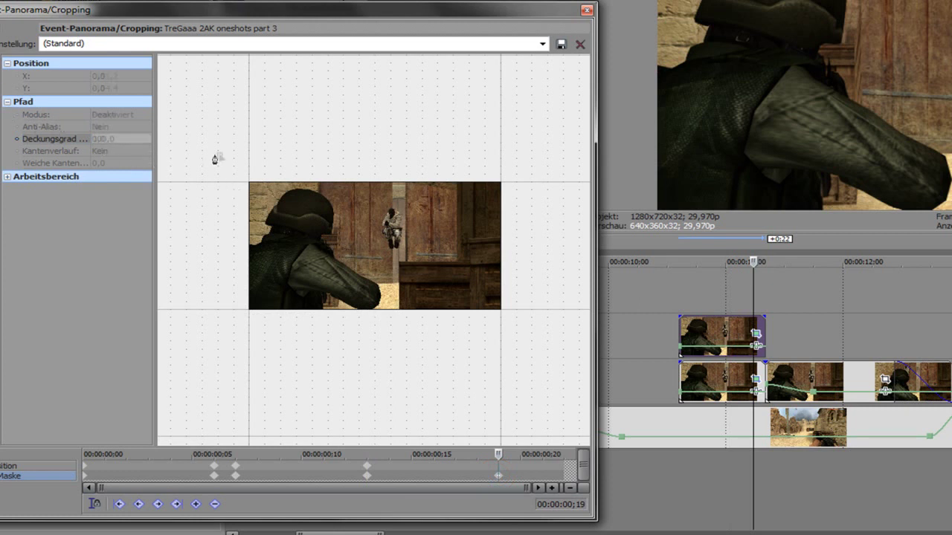
Step: At frame 19, draw a rectangular Bezier mask outline around the whole frame
left_click(219, 155)
left_click(221, 325)
left_click(532, 332)
left_click(510, 161)
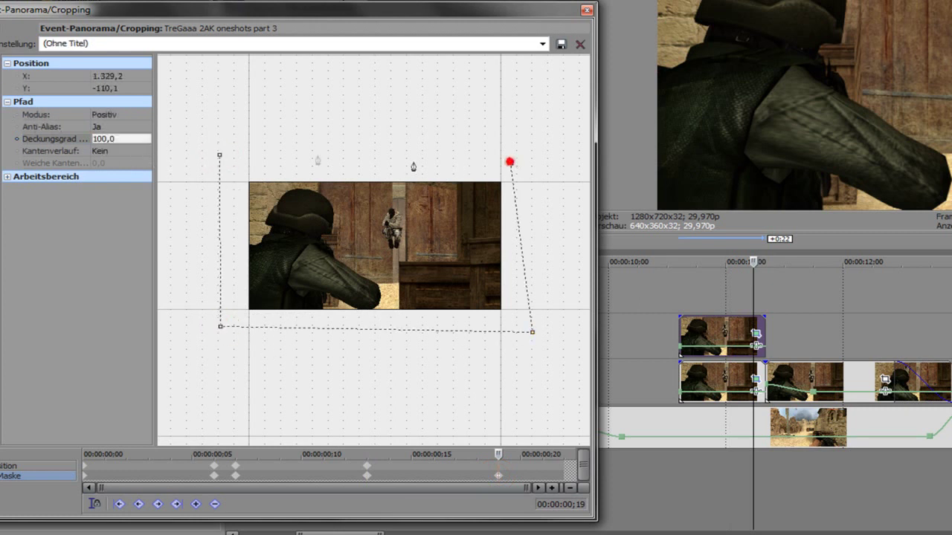
left_click(222, 155)
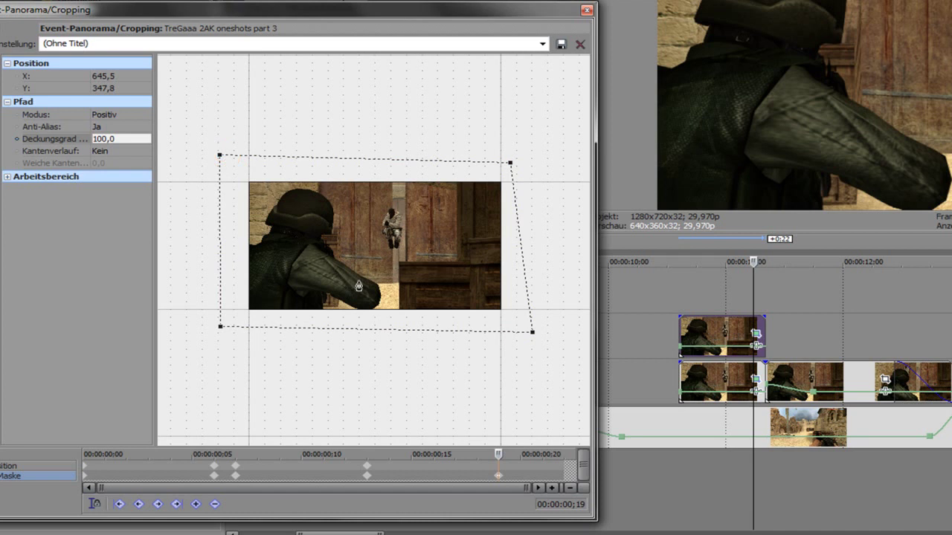
left_click(112, 142)
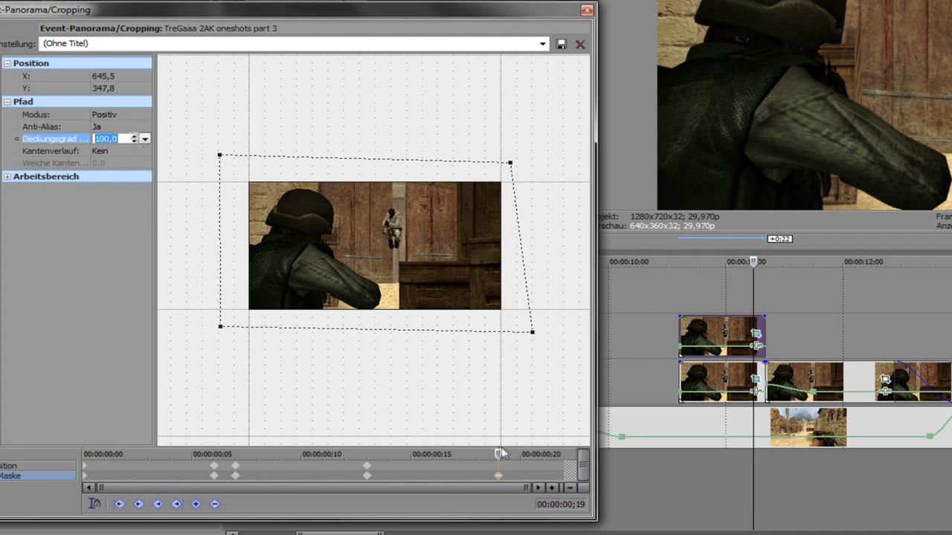
Step: At frame 13, draw the same frame-sized box outline and drag Deckungsgrad down to 0
left_click_drag(498, 454, 369, 453)
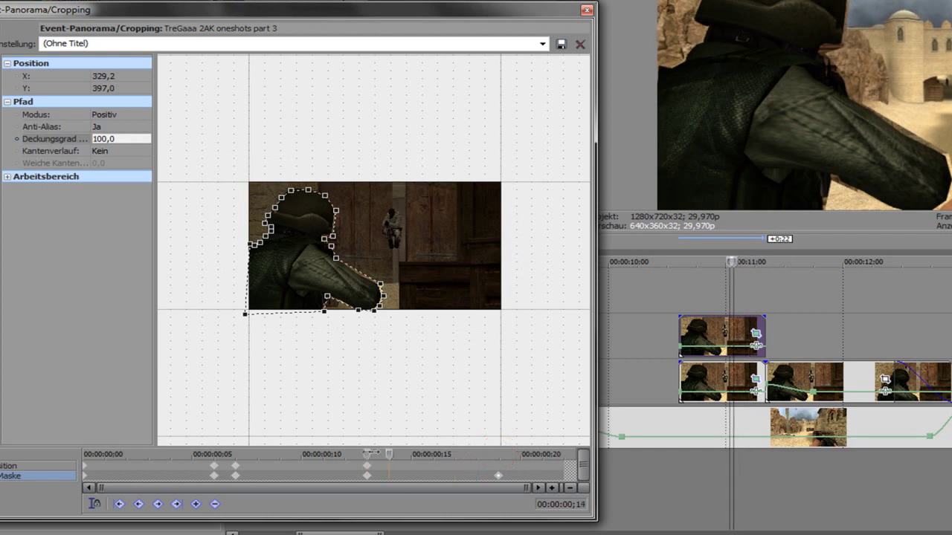
left_click(367, 476)
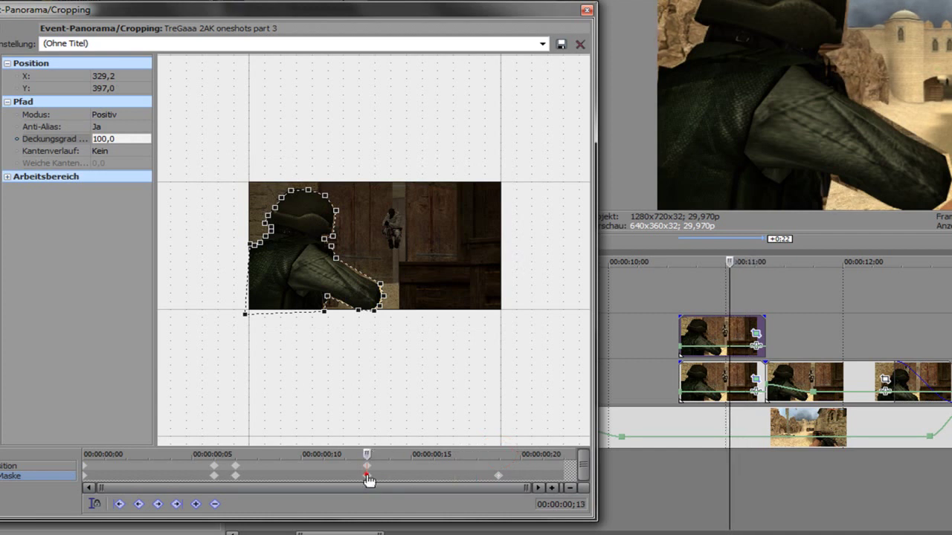
left_click(239, 165)
left_click(231, 329)
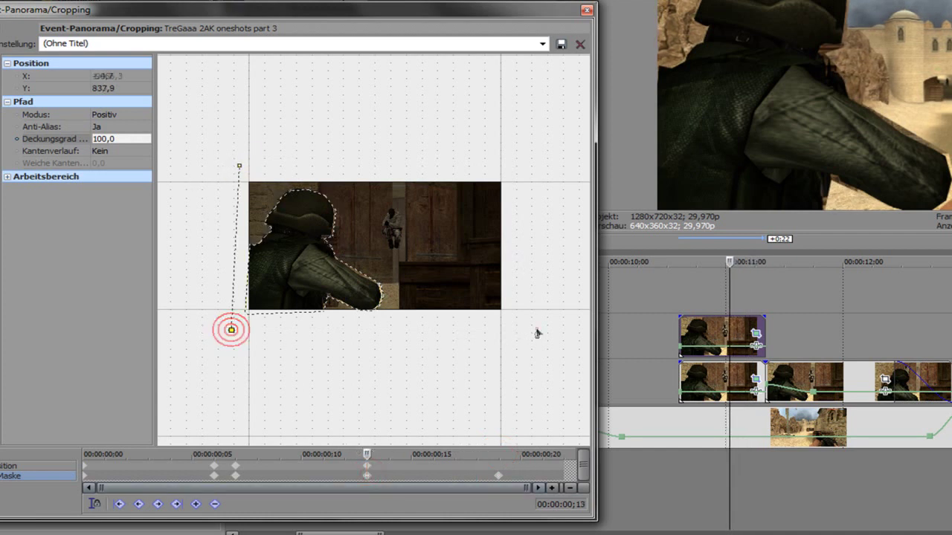
left_click(536, 328)
left_click(503, 167)
left_click(239, 165)
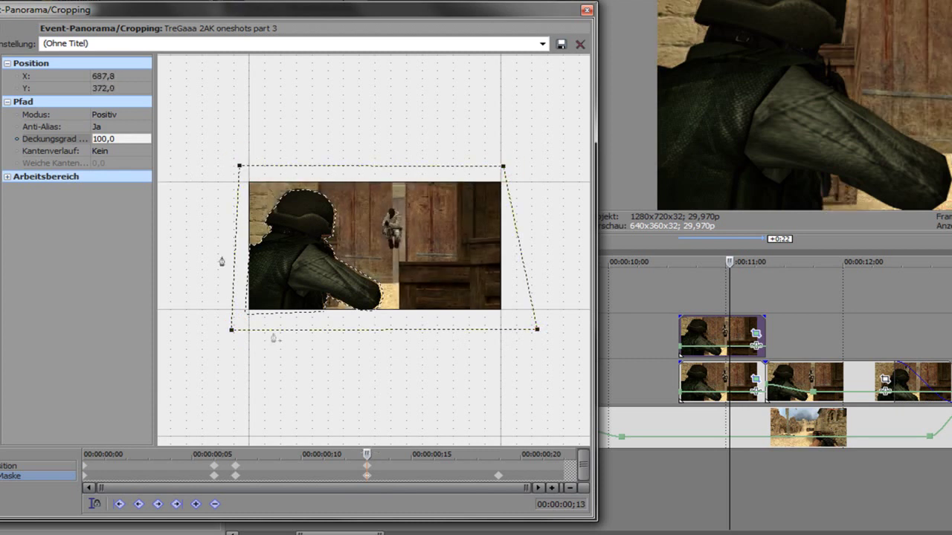
left_click(115, 138)
mouse_move(135, 140)
left_mouse_down()
mouse_move(153, 325)
mouse_move(195, 453)
left_mouse_up()
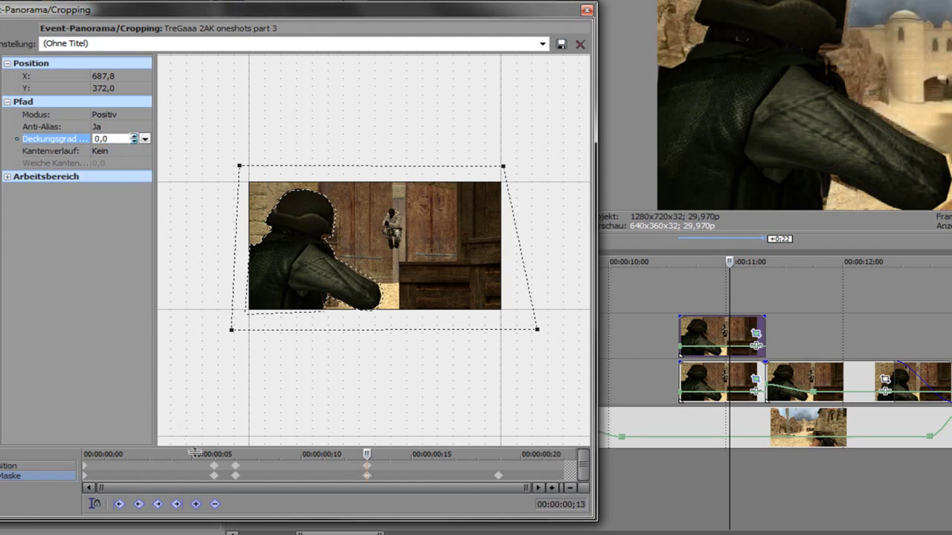
Step: Replace the last mask keyframe with a new one at the current frame
mouse_move(368, 455)
left_mouse_down()
mouse_move(488, 465)
mouse_move(347, 464)
mouse_move(366, 464)
left_mouse_up()
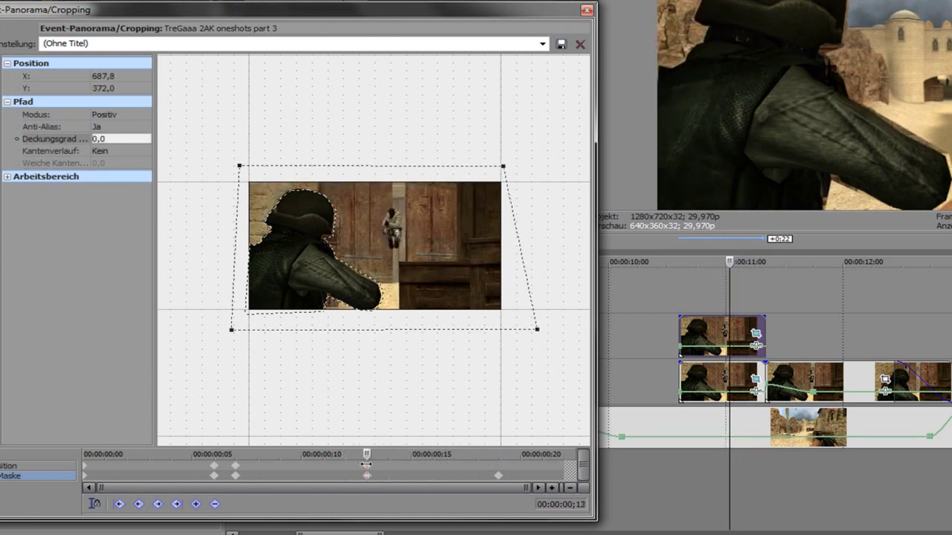
left_click(499, 477)
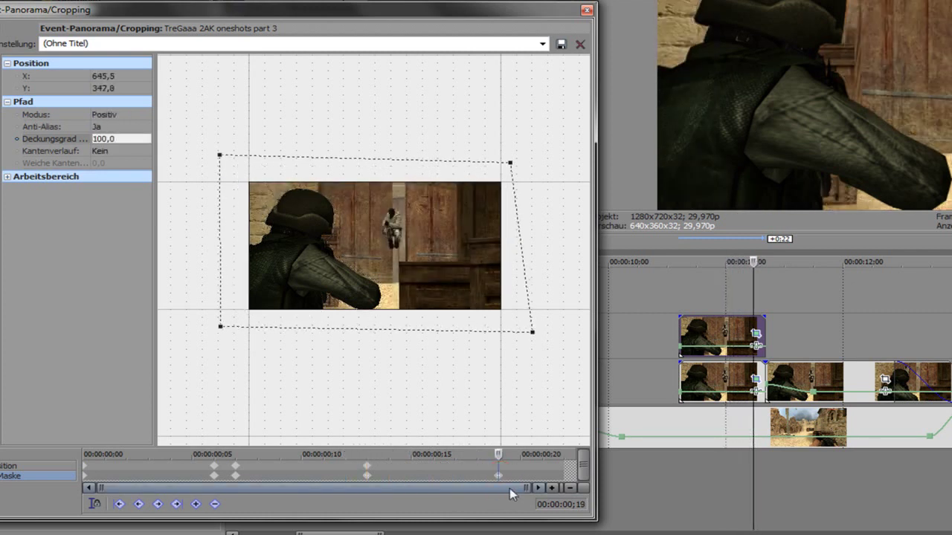
key("Delete")
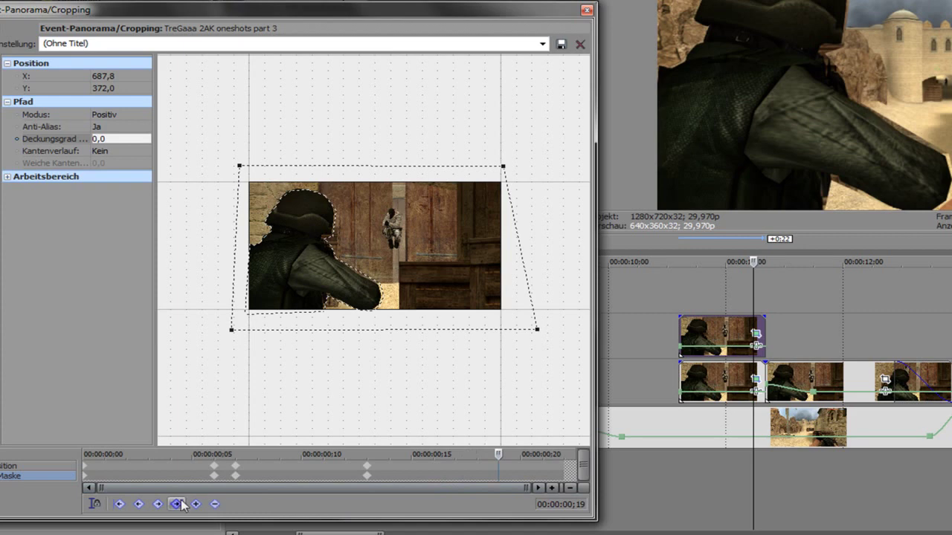
left_click(195, 505)
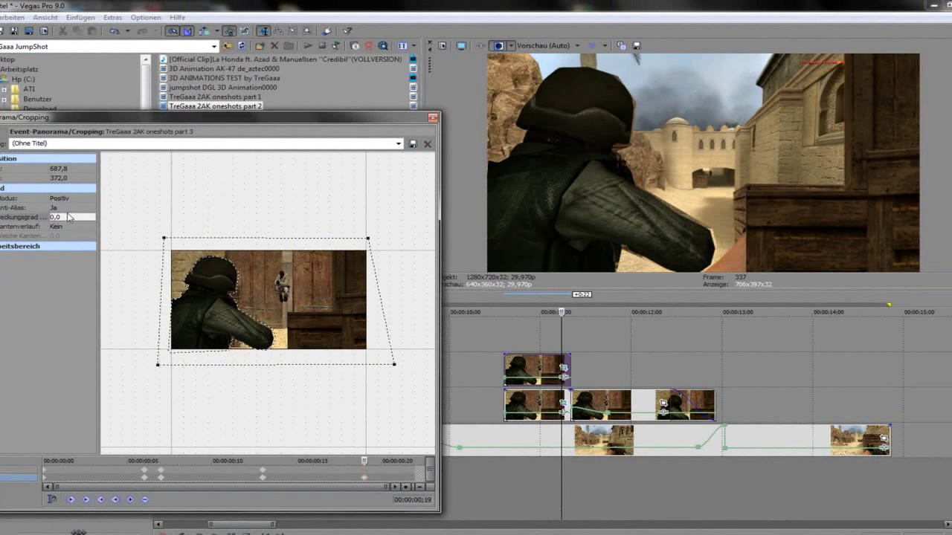
Step: Drag Deckungsgrad up to 100,0 on the final keyframe, preview the fade, and close Event Pan/Crop
left_click(68, 217)
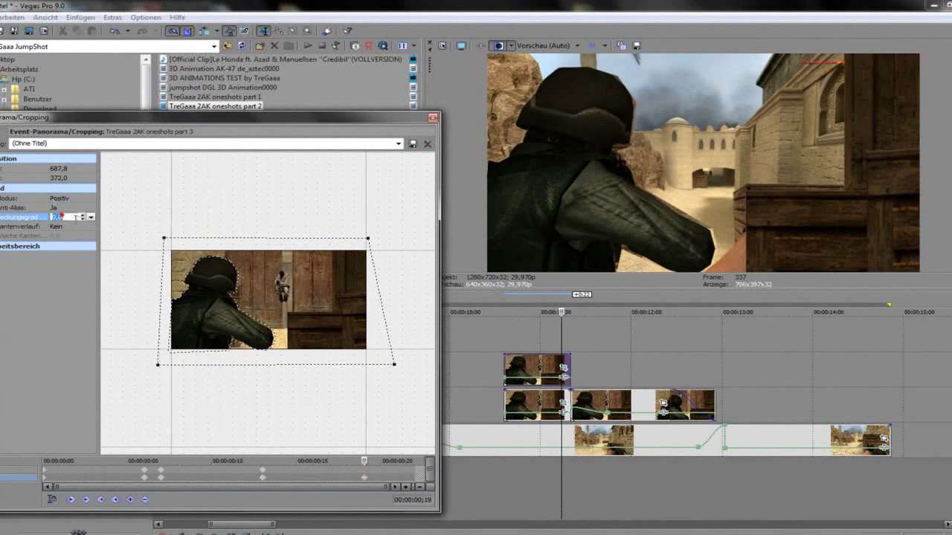
left_click_drag(81, 216, 209, 202)
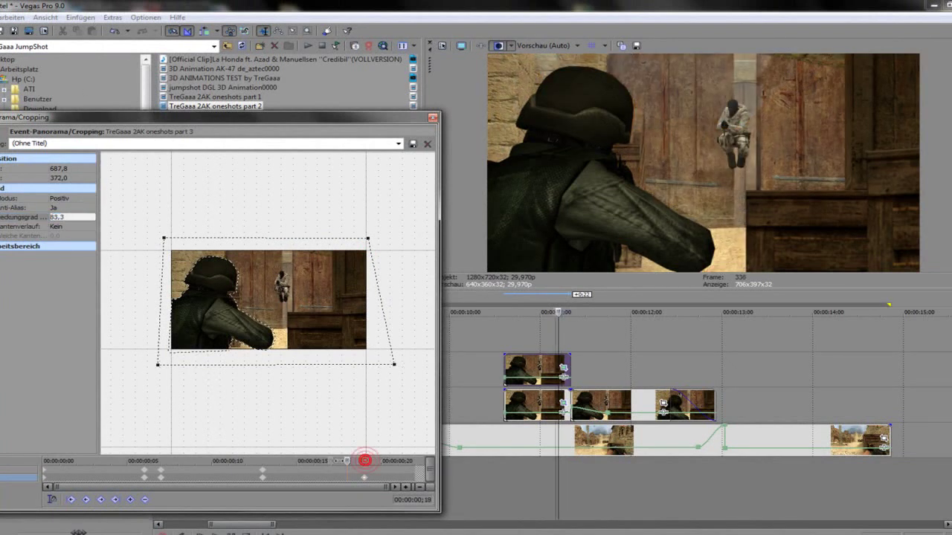
mouse_move(364, 460)
left_mouse_down()
mouse_move(262, 461)
mouse_move(313, 461)
left_mouse_up()
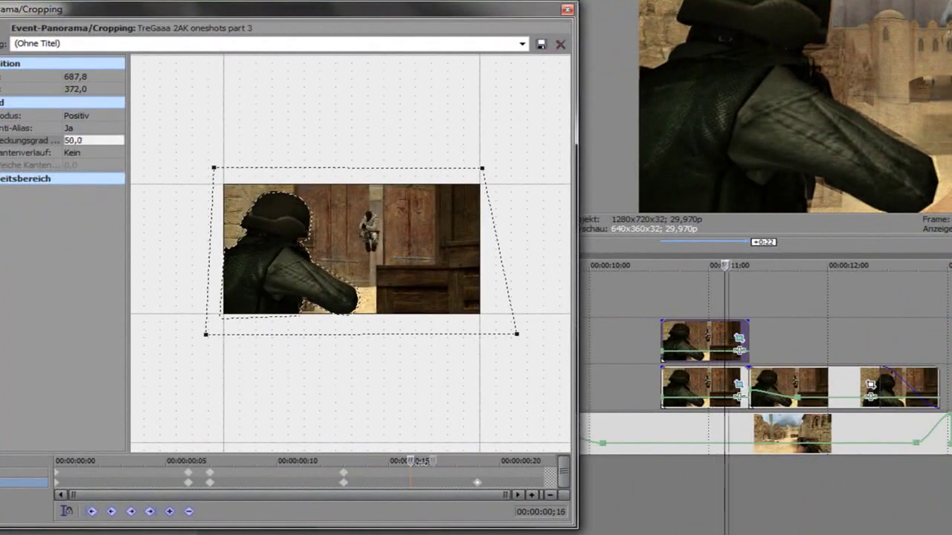
mouse_move(411, 461)
left_mouse_down()
mouse_move(58, 461)
mouse_move(246, 438)
mouse_move(455, 436)
left_mouse_up()
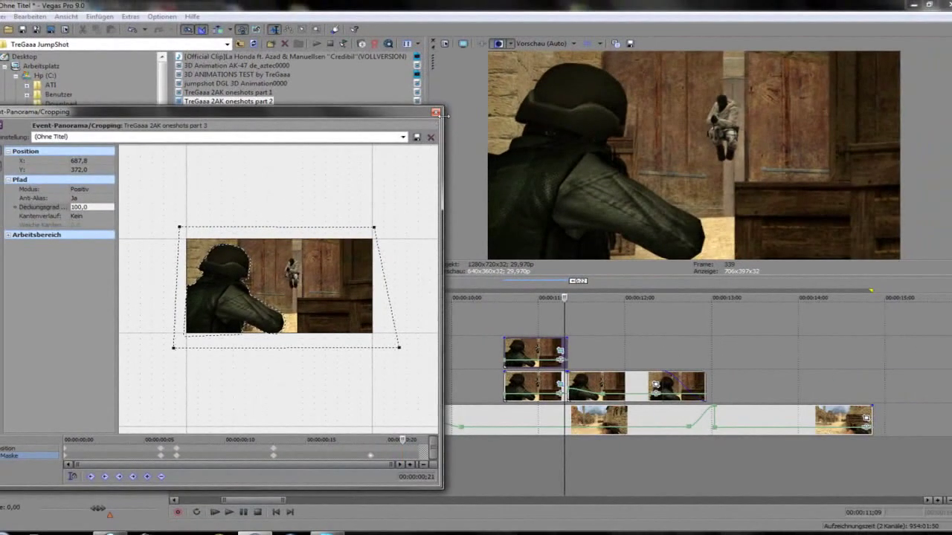
left_click(437, 114)
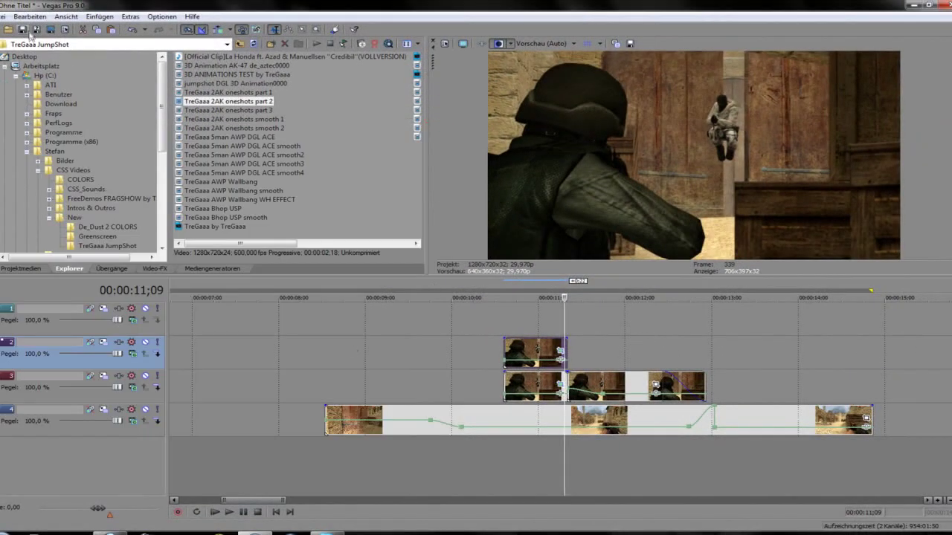
Step: Loop the track 4 event's span and play the masked composite once with Space
double_click(331, 440)
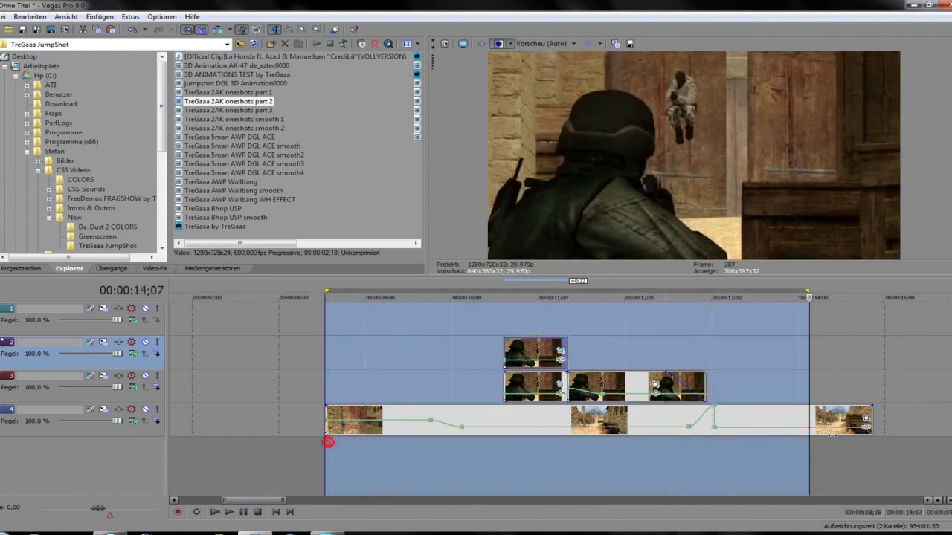
key("space")
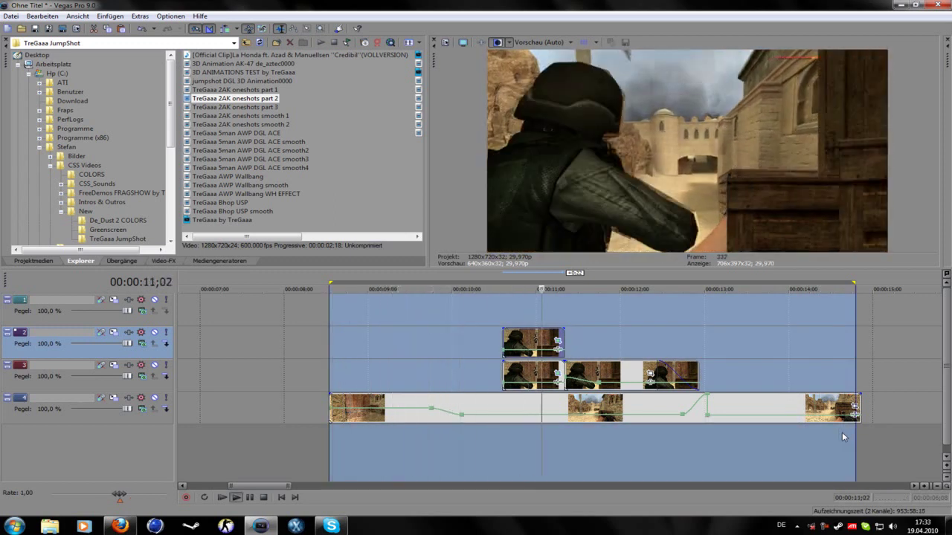
key("space")
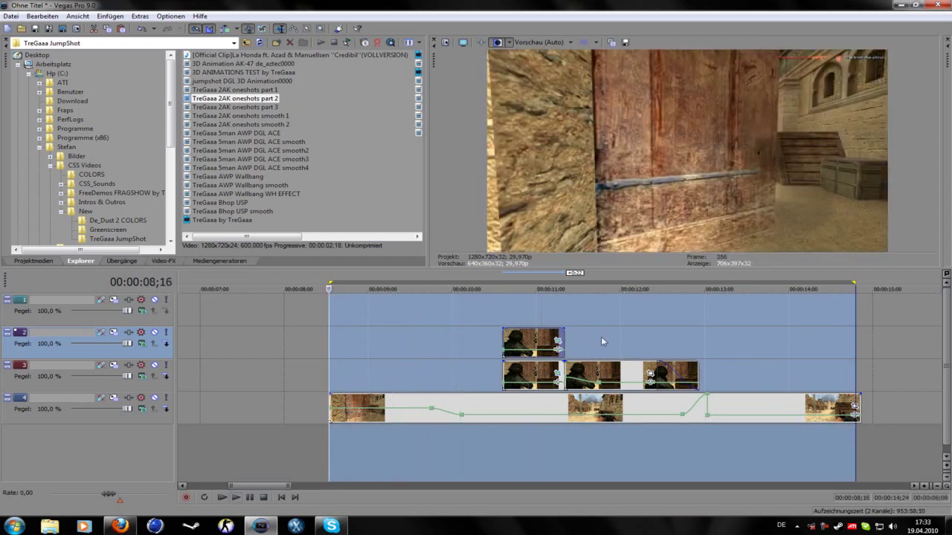
left_click(557, 341)
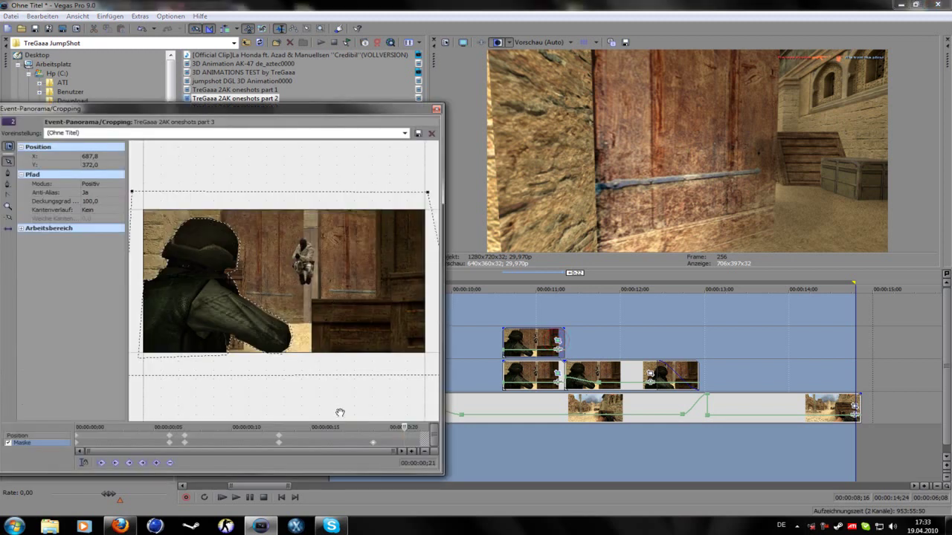
left_click(371, 444)
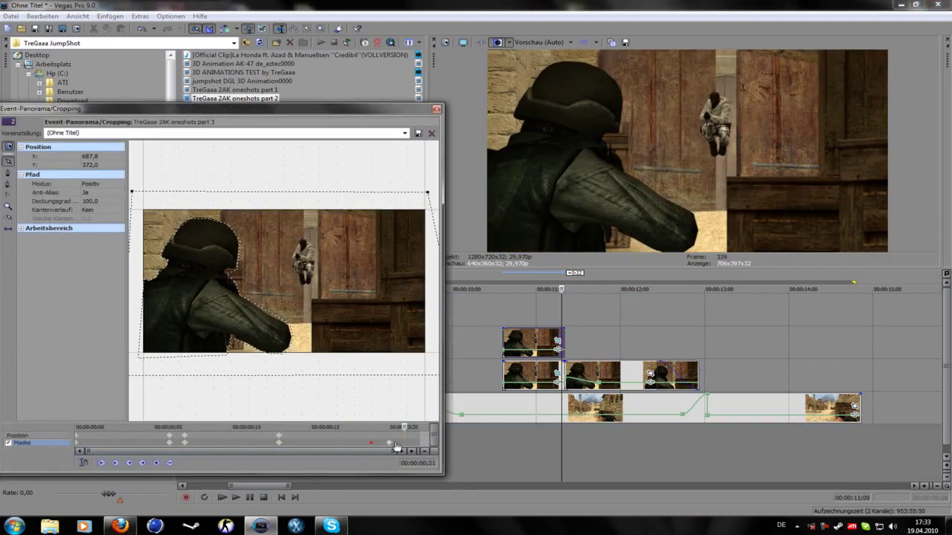
left_click(276, 436)
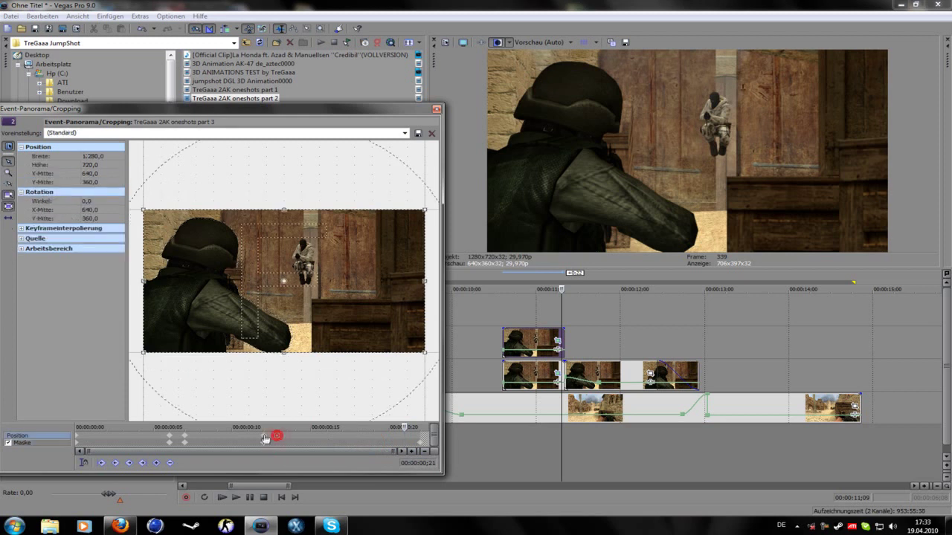
left_click(437, 109)
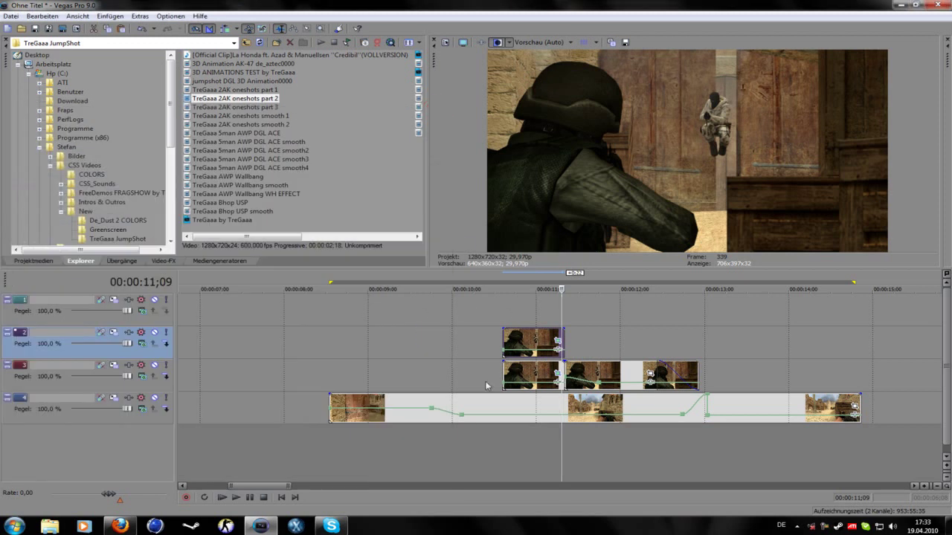
key("space")
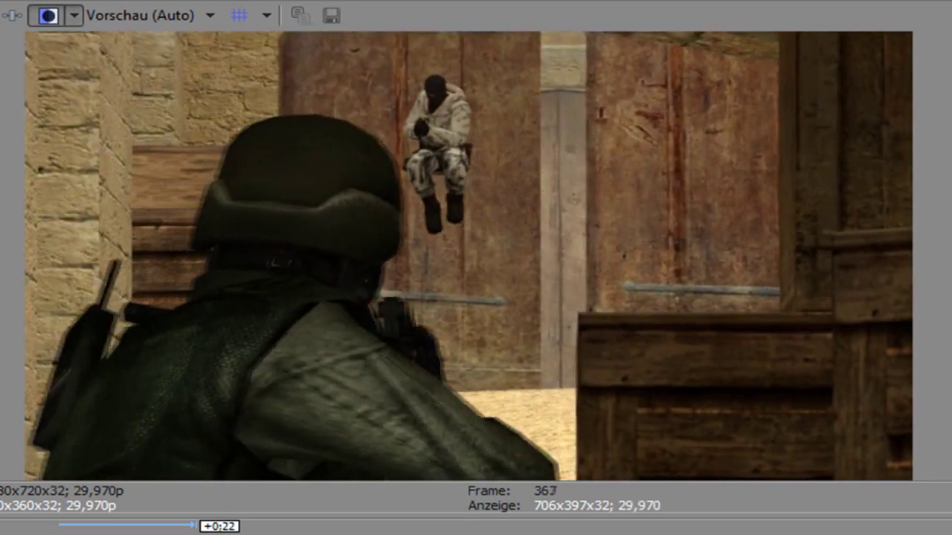
key("space")
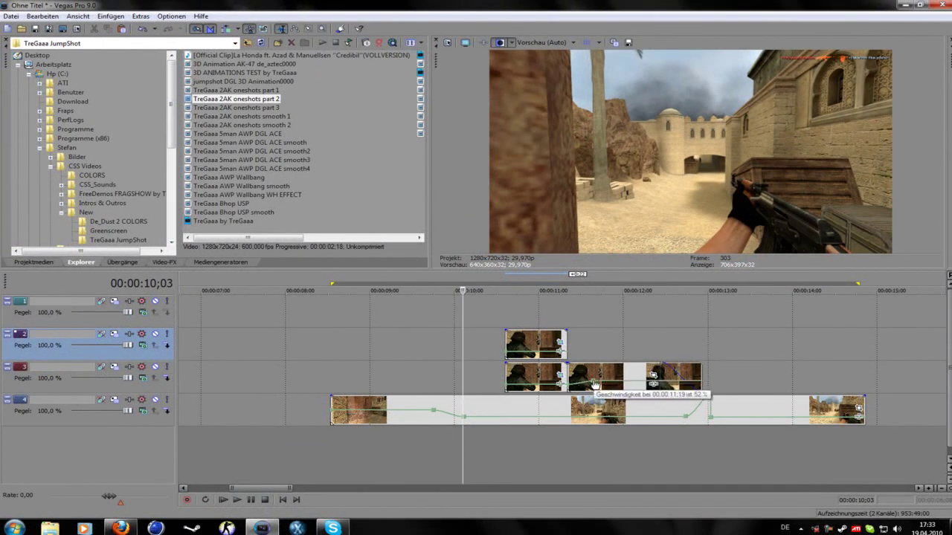
left_click(615, 386)
key("space")
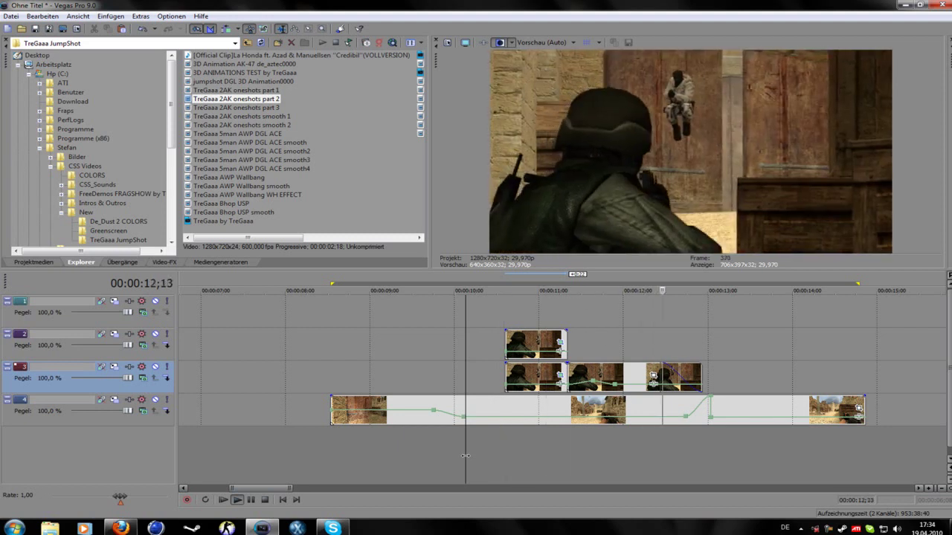
key("space")
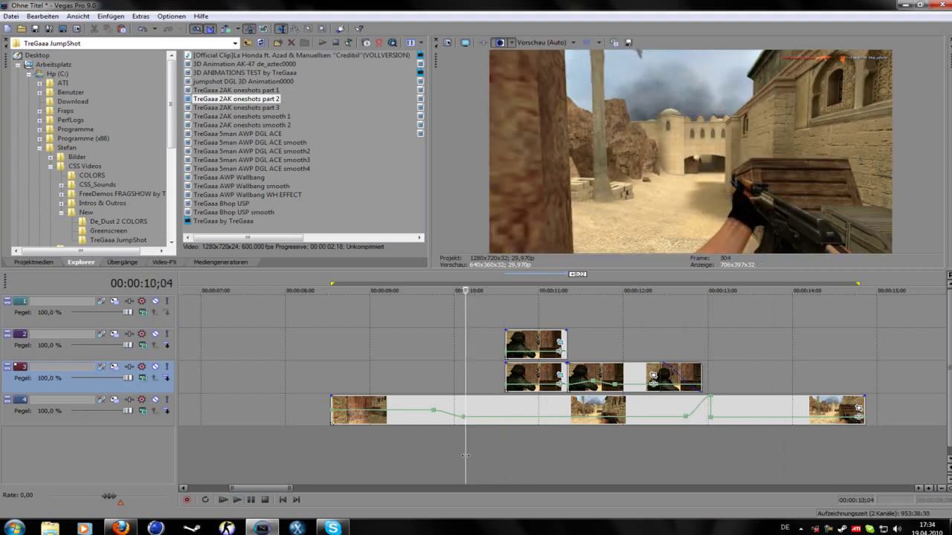